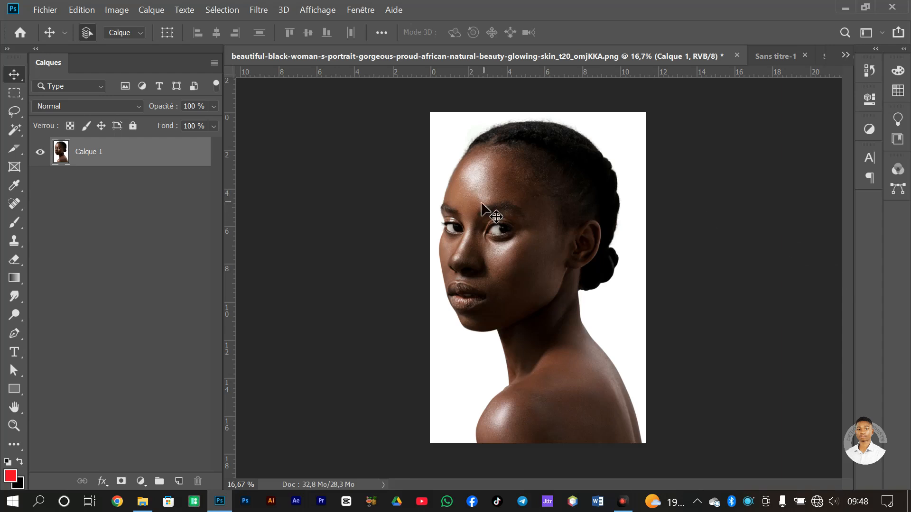
Examine the portrait's skin texture and facial details up close, from the cheek and ear to the eyes and nose
{"action": "key", "text": "ctrl+plus"}
{"action": "key", "text": "ctrl+minus"}
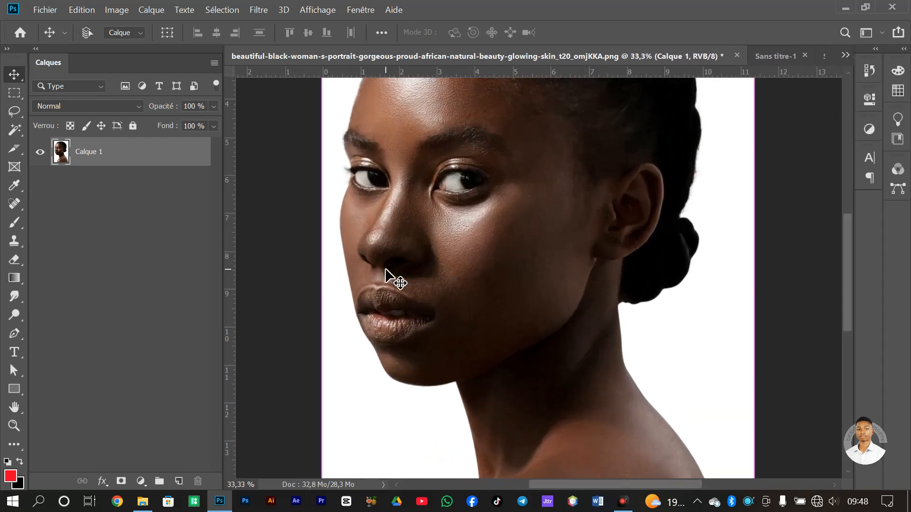
{"action": "key", "text": "ctrl+plus"}
{"action": "key", "text": "ctrl+plus"}
{"action": "key", "text": "ctrl+plus"}
{"action": "key", "text": "ctrl+plus"}
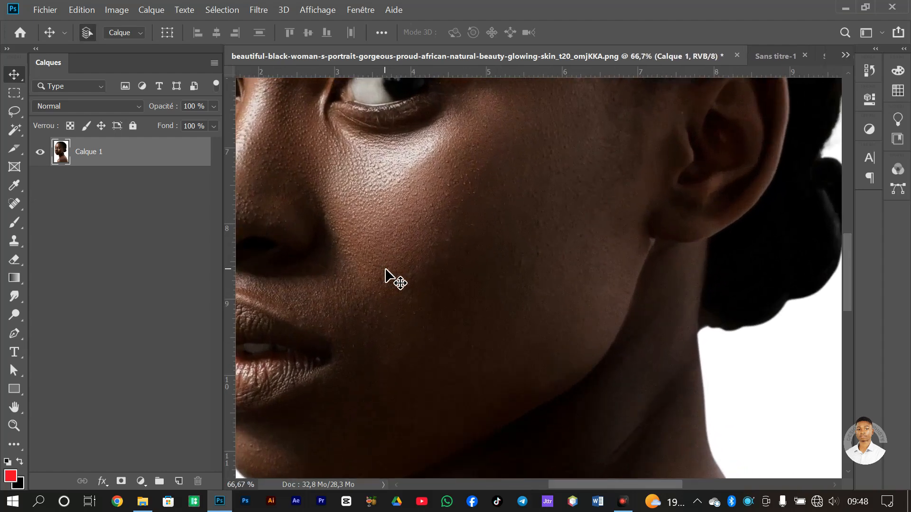
{"action": "key", "text": "h"}
{"action": "left_click_drag", "start_coordinate": [497, 227], "coordinate": [537, 234]}
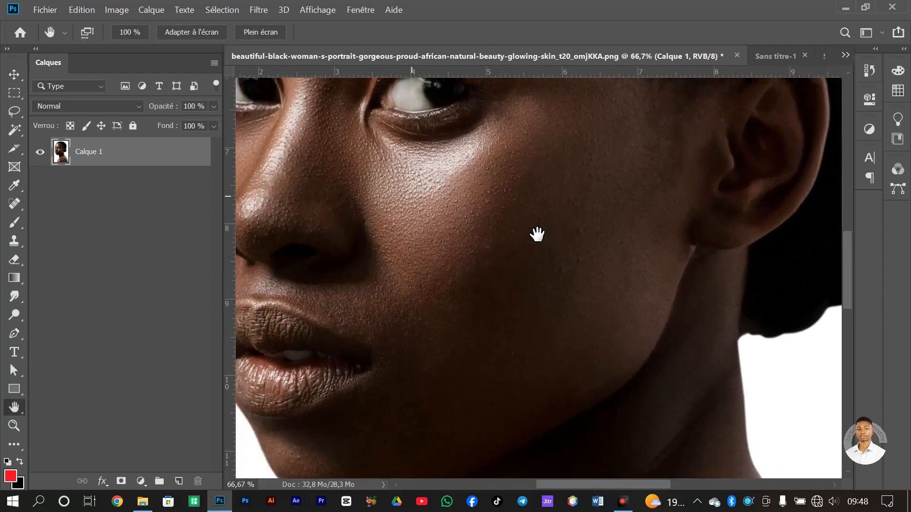
{"action": "left_click_drag", "start_coordinate": [650, 246], "coordinate": [463, 262]}
{"action": "left_click_drag", "start_coordinate": [557, 280], "coordinate": [562, 247]}
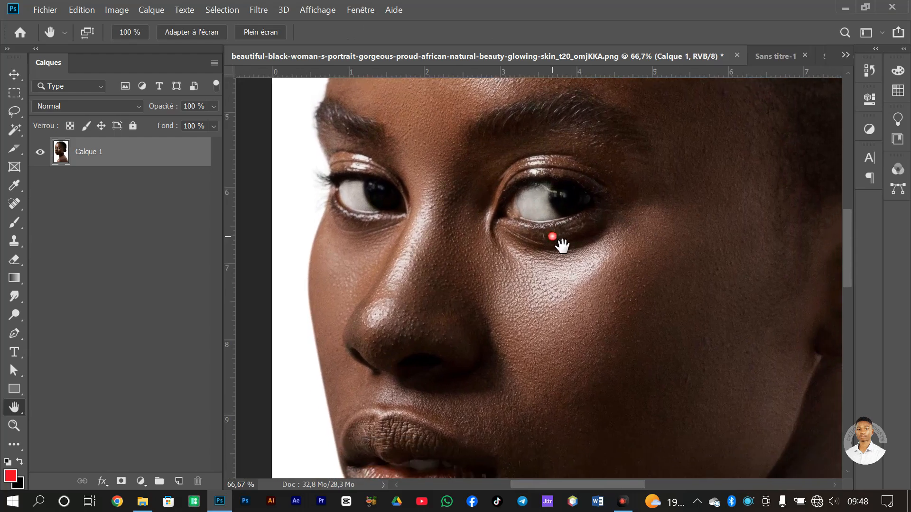
{"action": "left_click", "coordinate": [562, 246]}
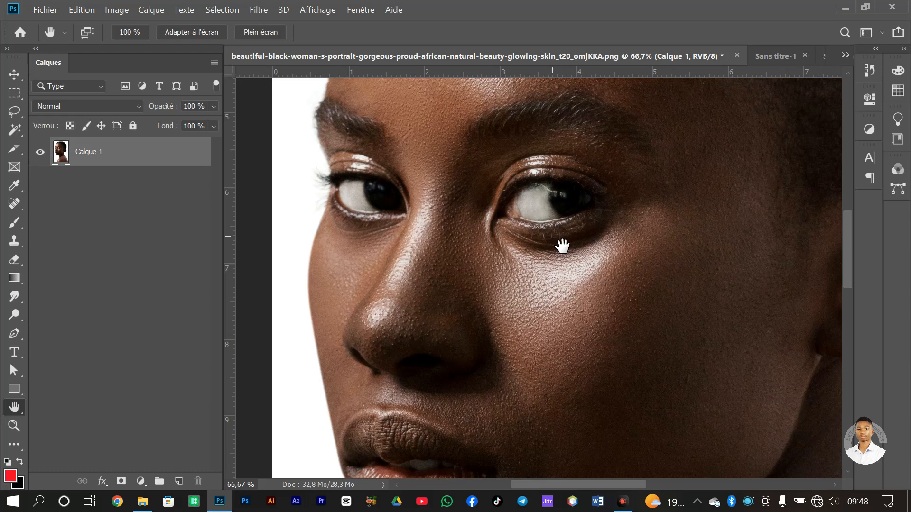
{"action": "scroll", "coordinate": [562, 246], "scroll_direction": "down", "scroll_amount": 4}
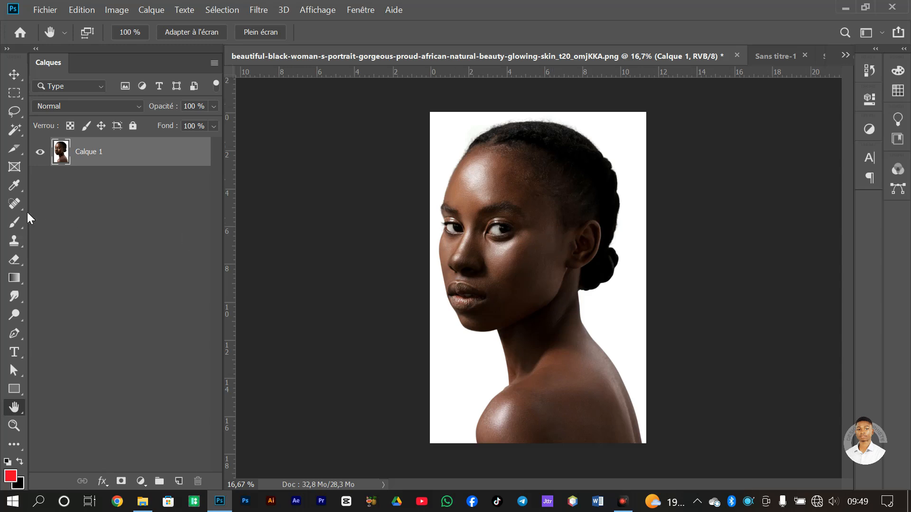
Duplicate Calque 1 and, with the original hidden, erase the copy's white background using the Magic Eraser at tolerance 32
{"action": "left_click", "coordinate": [14, 260]}
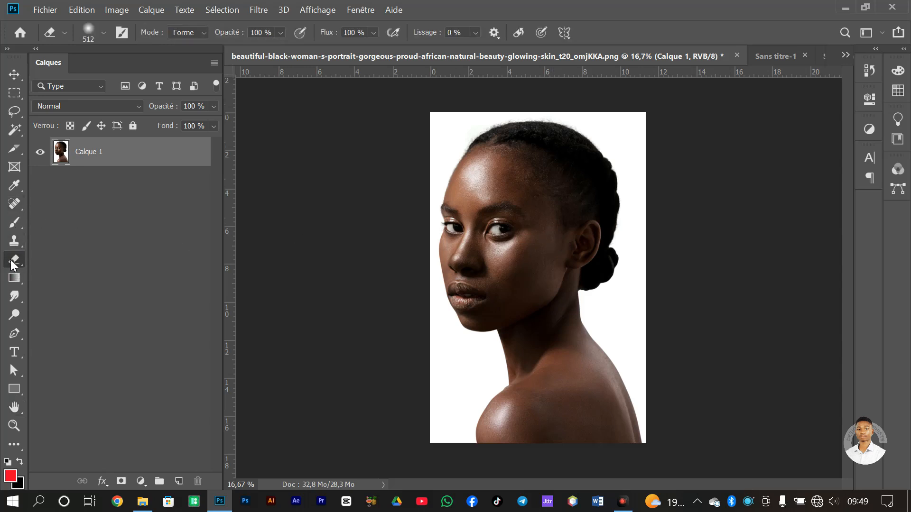
{"action": "right_click", "coordinate": [13, 264]}
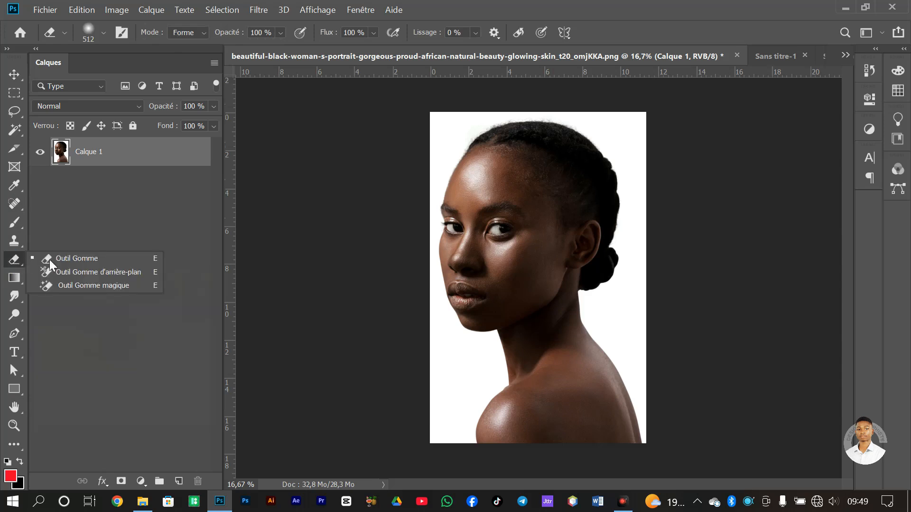
{"action": "left_click", "coordinate": [60, 287]}
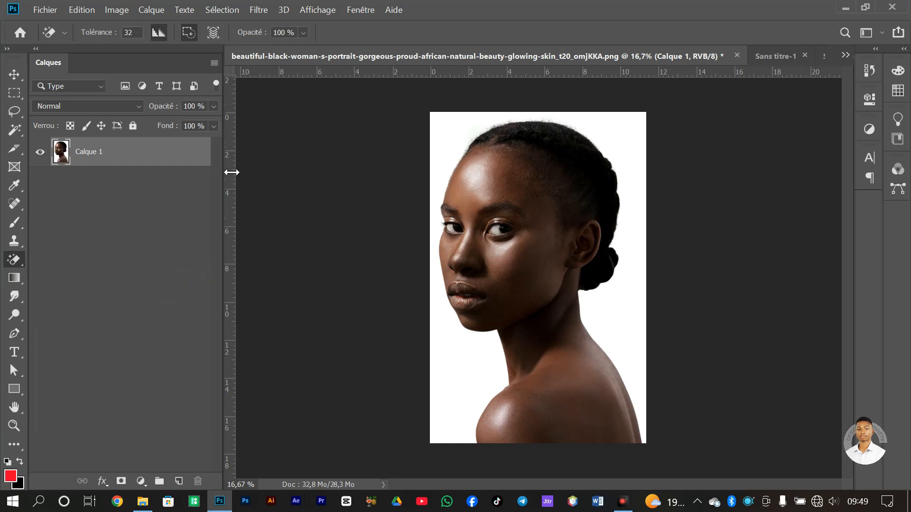
{"action": "key", "text": "ctrl+j"}
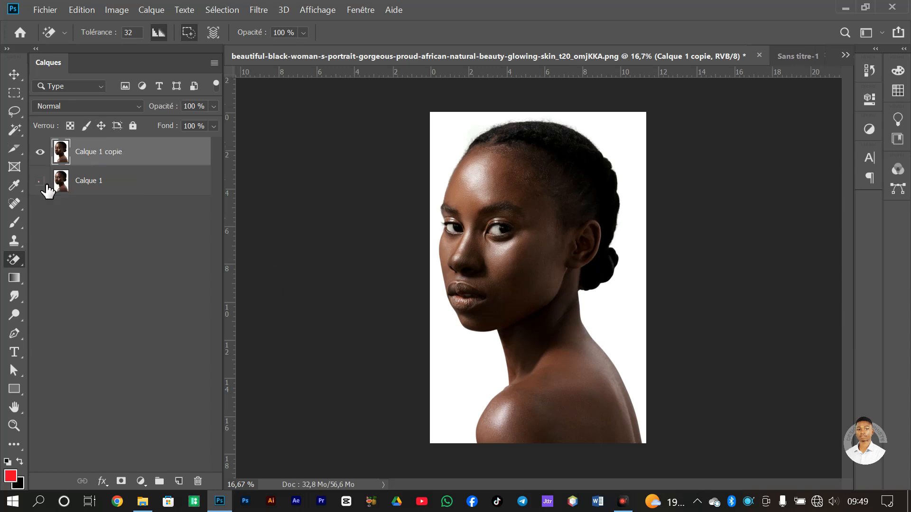
{"action": "left_click", "coordinate": [40, 180]}
{"action": "left_click", "coordinate": [458, 361]}
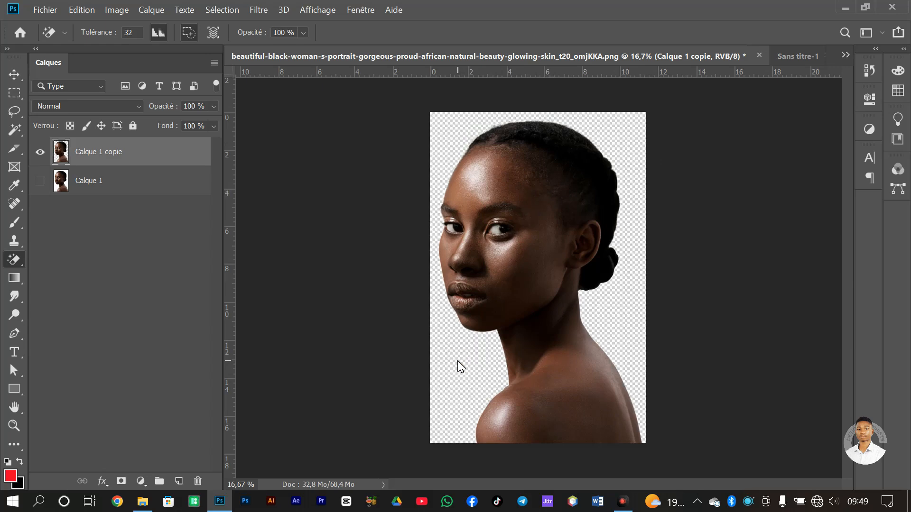
Inspect the cutout's edges around the face, hair bun, neck and shoulder against the transparent background
{"action": "key", "text": "ctrl+plus"}
{"action": "key", "text": "ctrl+plus"}
{"action": "key", "text": "ctrl+plus"}
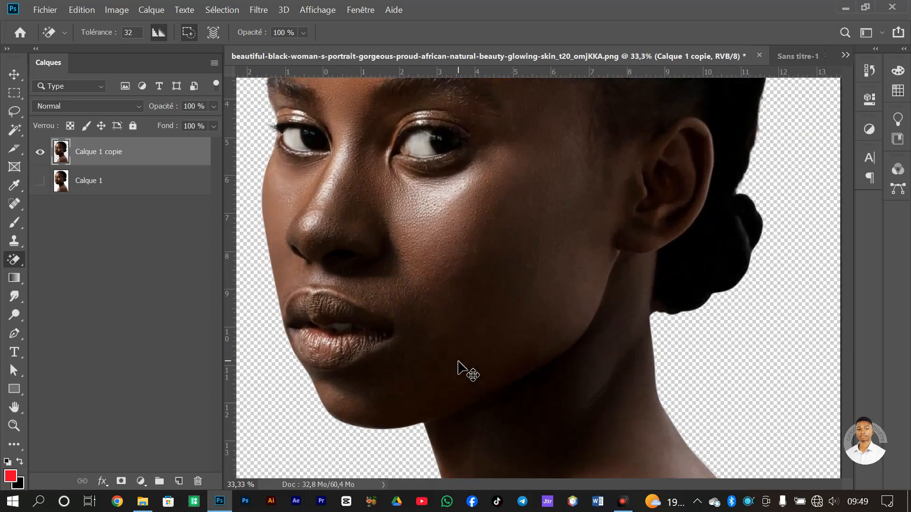
{"action": "left_click_drag", "start_coordinate": [853, 242], "coordinate": [864, 303]}
{"action": "key", "text": "ctrl+minus"}
{"action": "key", "text": "ctrl+minus"}
{"action": "key", "text": "ctrl+minus"}
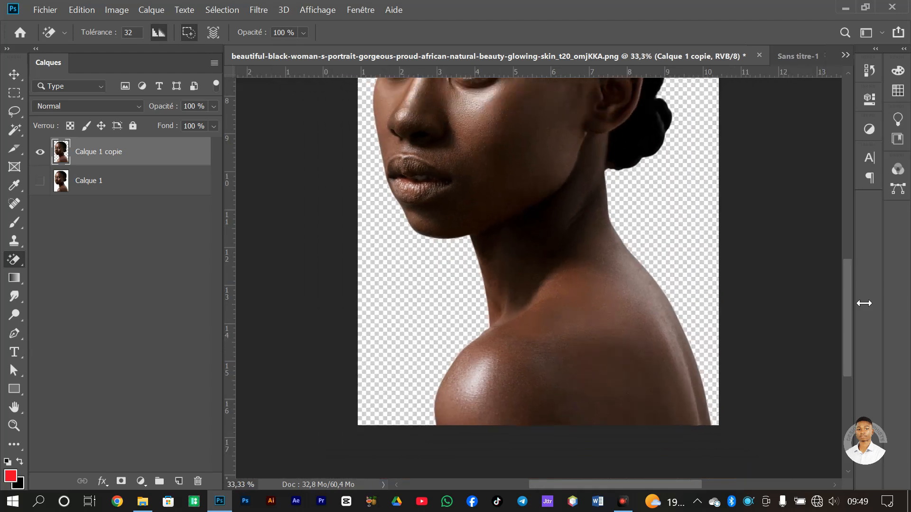
{"action": "key", "text": "ctrl+plus"}
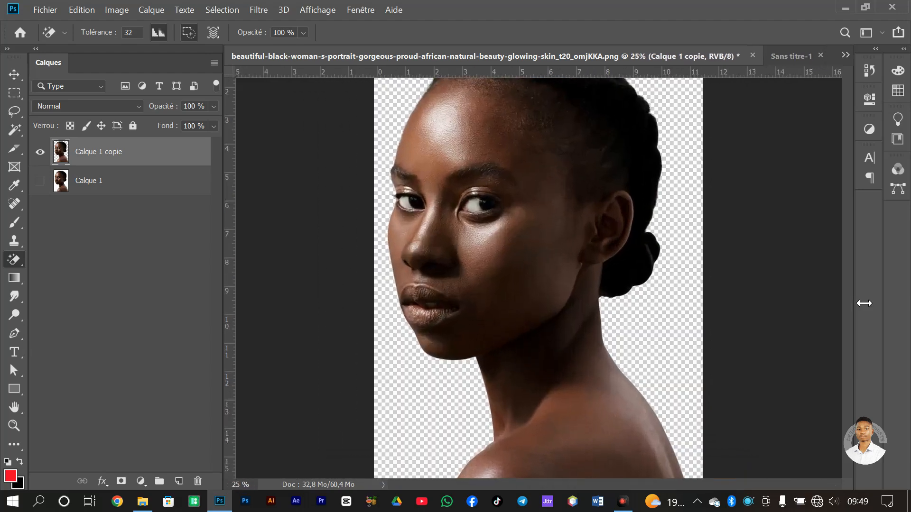
{"action": "key", "text": "ctrl+plus"}
{"action": "key", "text": "ctrl+plus"}
{"action": "left_click_drag", "start_coordinate": [851, 283], "coordinate": [855, 363]}
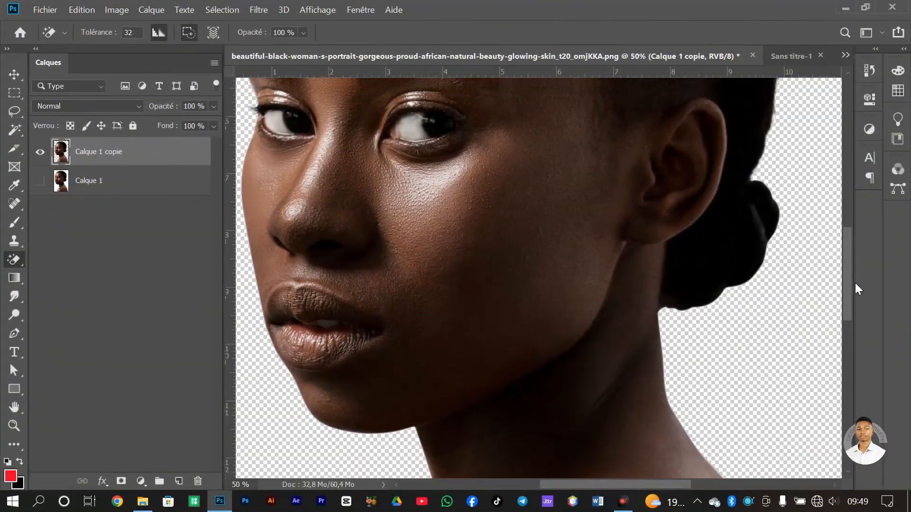
{"action": "left_click_drag", "start_coordinate": [855, 283], "coordinate": [854, 300]}
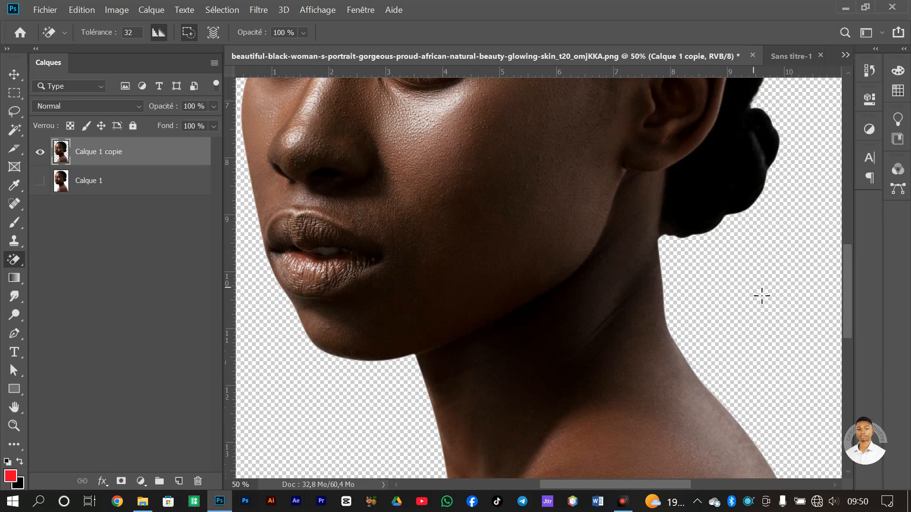
{"action": "key", "text": "ctrl+minus"}
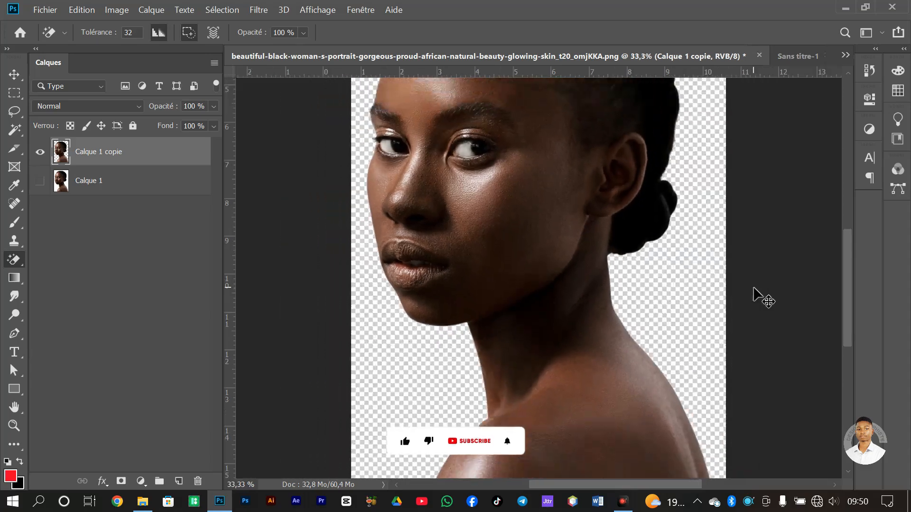
{"action": "key", "text": "ctrl+minus"}
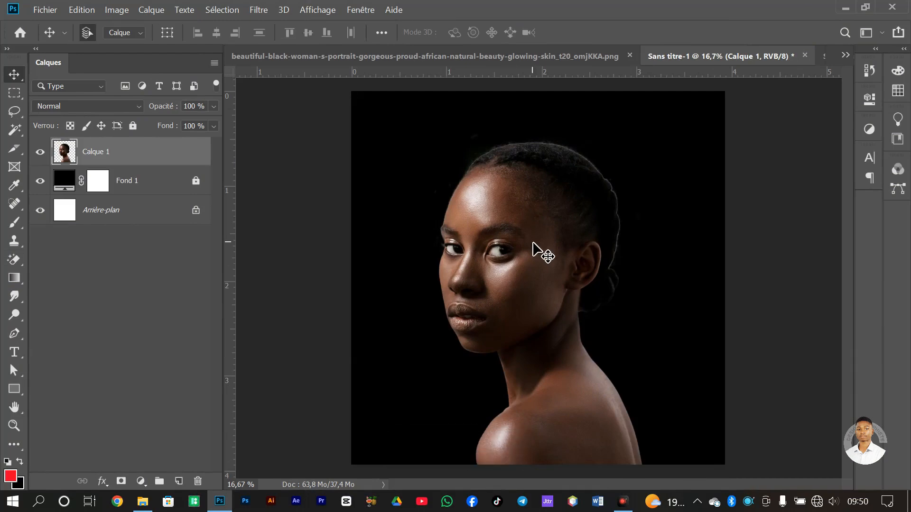
Examine the hair outline of the cutout against the black background in the Sans titre-1 document
{"action": "key", "text": "ctrl+plus"}
{"action": "key", "text": "ctrl+plus"}
{"action": "key", "text": "ctrl+plus"}
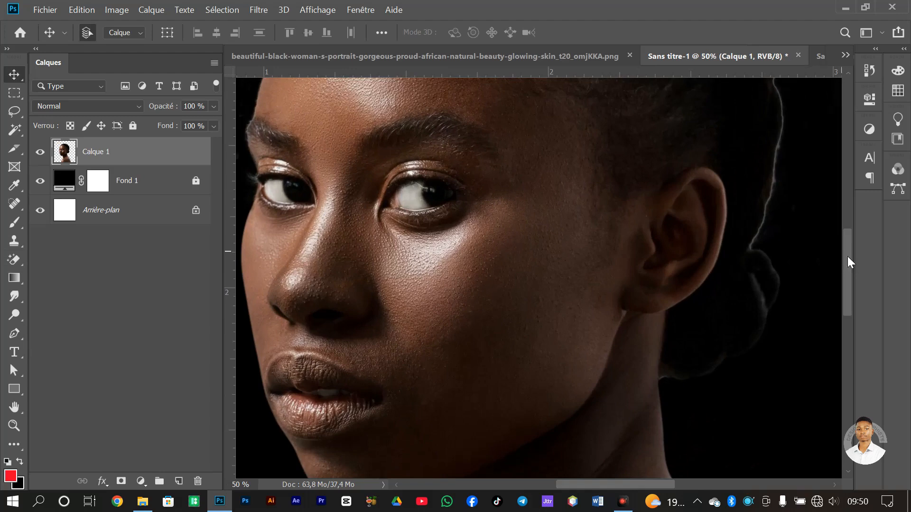
{"action": "scroll", "coordinate": [795, 228], "scroll_direction": "up", "scroll_amount": 5}
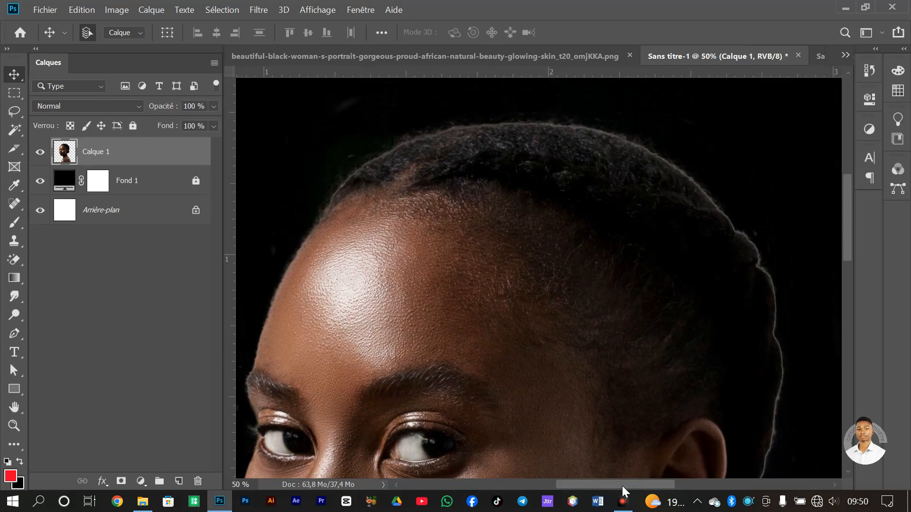
{"action": "left_click_drag", "start_coordinate": [622, 486], "coordinate": [652, 485]}
{"action": "mouse_move", "coordinate": [845, 232]}
{"action": "left_mouse_down"}
{"action": "mouse_move", "coordinate": [854, 337]}
{"action": "mouse_move", "coordinate": [839, 240]}
{"action": "left_mouse_up"}
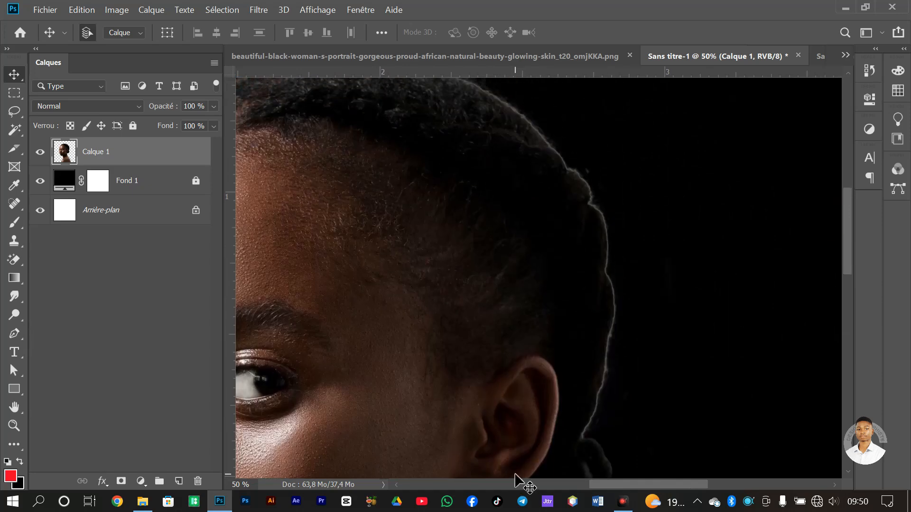
Hide the Fond 1 and Arrière-plan layers to check the hair edge on transparency, and show both layers again
{"action": "left_click", "coordinate": [394, 59]}
{"action": "left_click", "coordinate": [802, 56]}
{"action": "left_click", "coordinate": [46, 210]}
{"action": "left_click", "coordinate": [40, 181]}
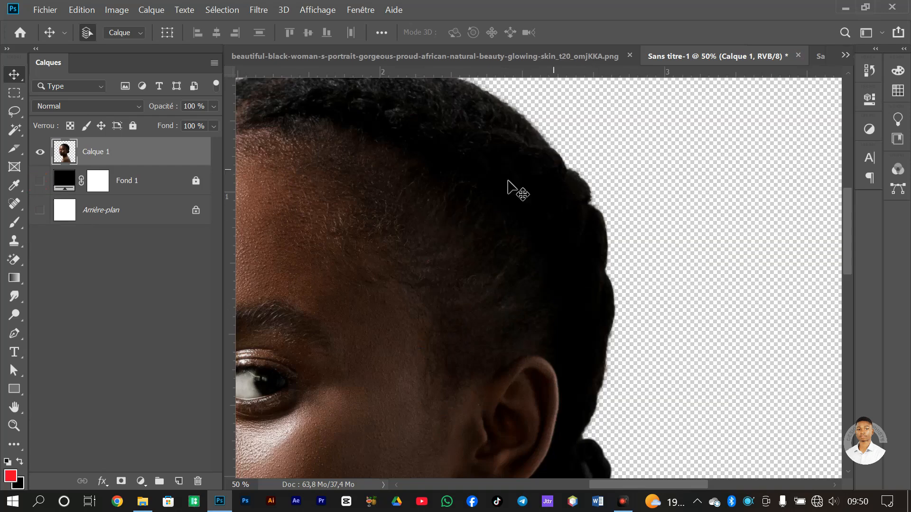
{"action": "left_click", "coordinate": [41, 211]}
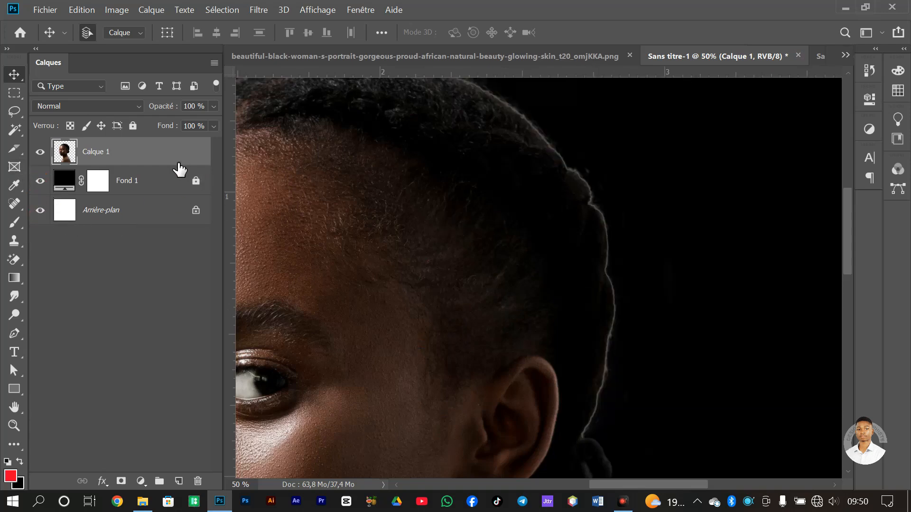
Try adding a layer mask to Calque 1 and inverting it to black
{"action": "key", "text": "ctrl+minus"}
{"action": "key", "text": "ctrl+minus"}
{"action": "key", "text": "ctrl+minus"}
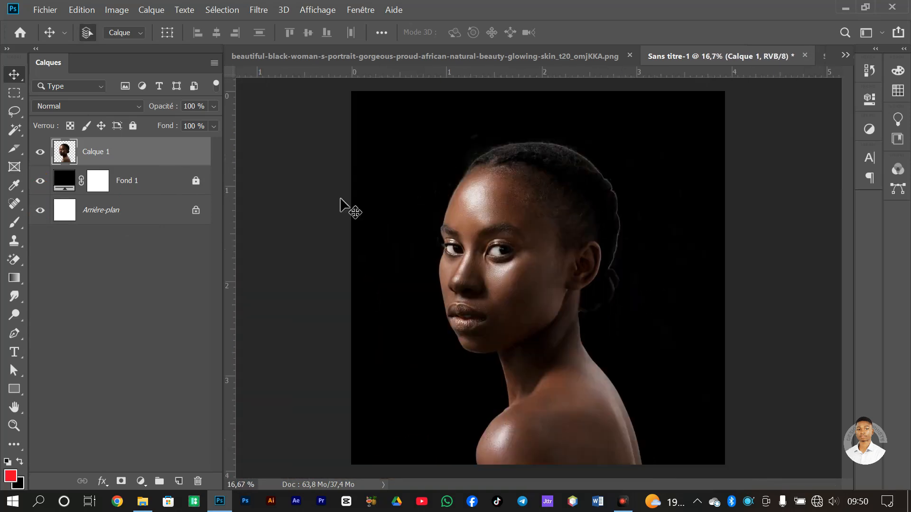
{"action": "key", "text": "ctrl+plus"}
{"action": "key", "text": "ctrl+plus"}
{"action": "key", "text": "ctrl+plus"}
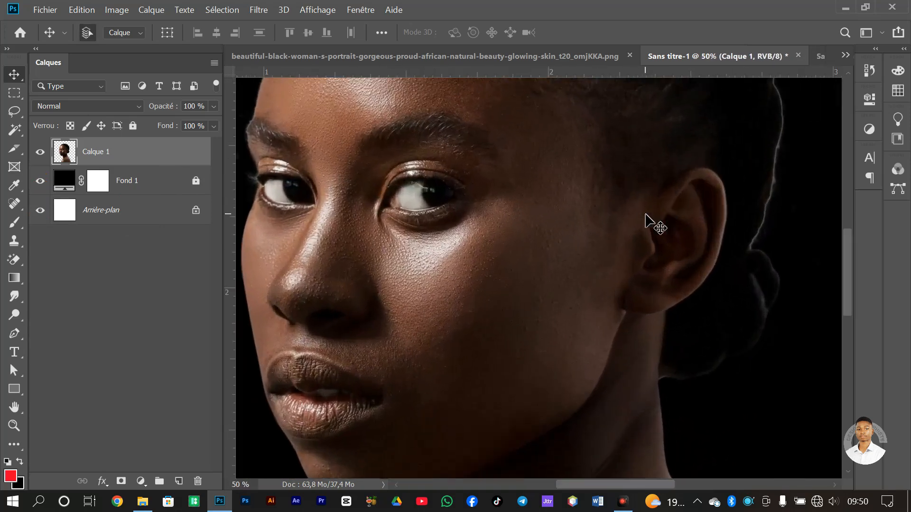
{"action": "left_click_drag", "start_coordinate": [849, 253], "coordinate": [845, 216]}
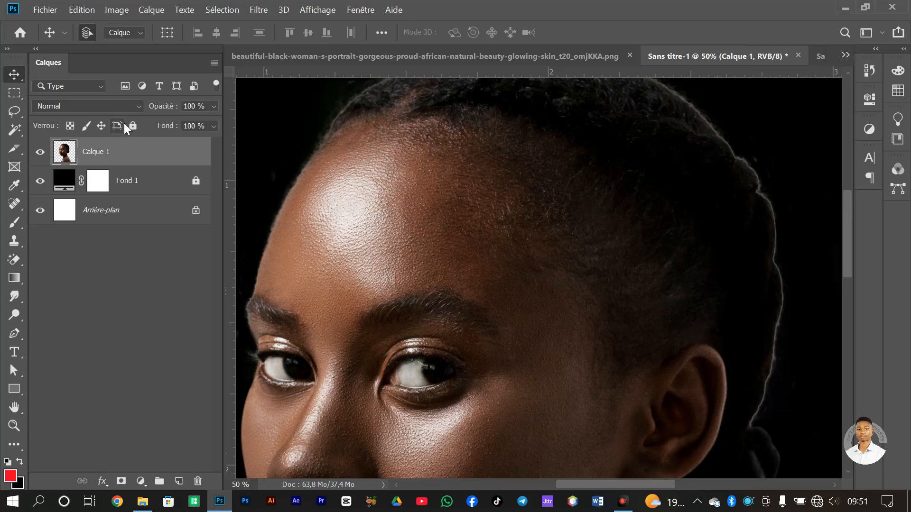
{"action": "left_click", "coordinate": [121, 482]}
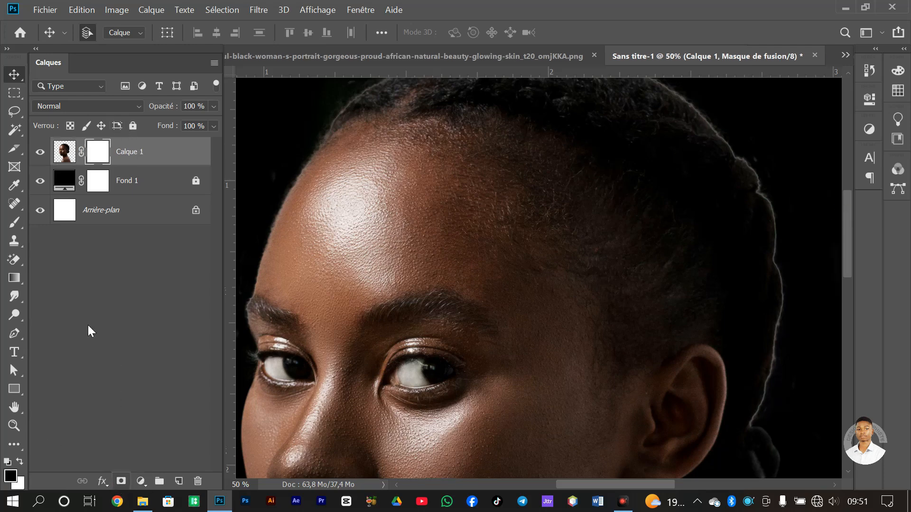
{"action": "key", "text": "ctrl+i"}
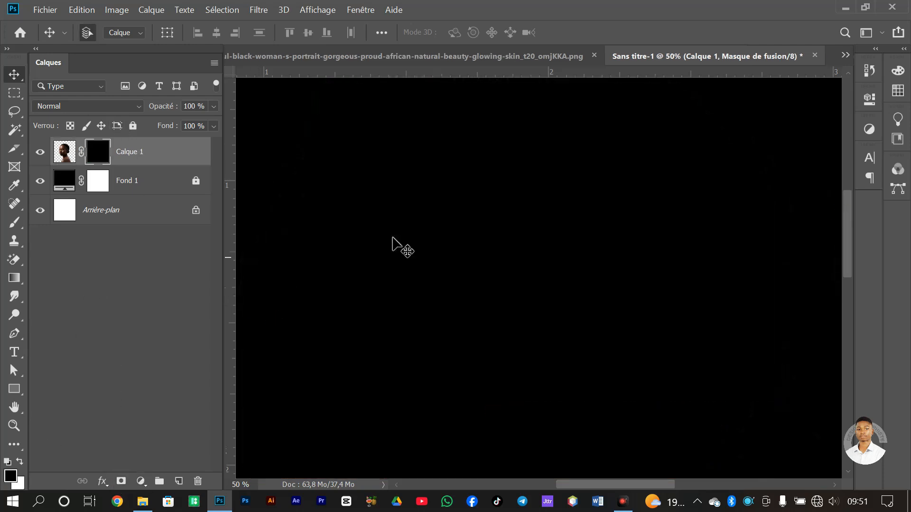
{"action": "key", "text": "ctrl+i"}
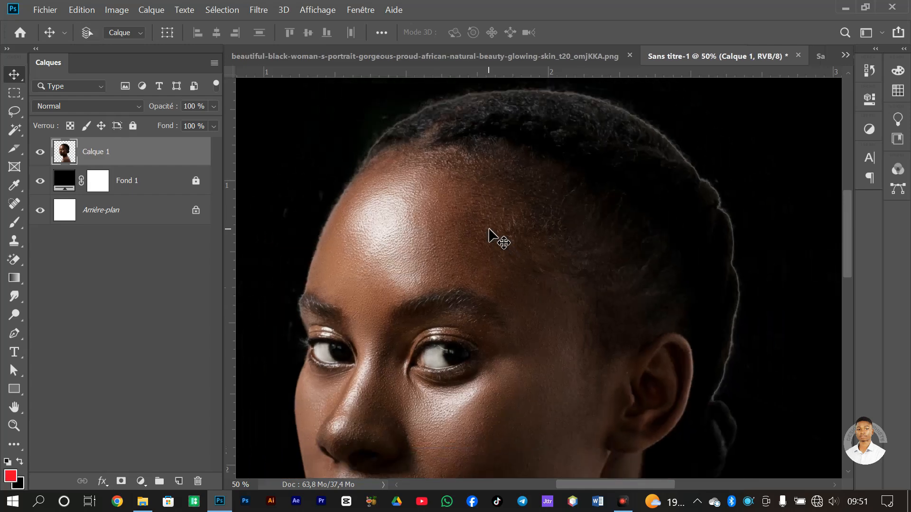
{"action": "key", "text": "ctrl+0"}
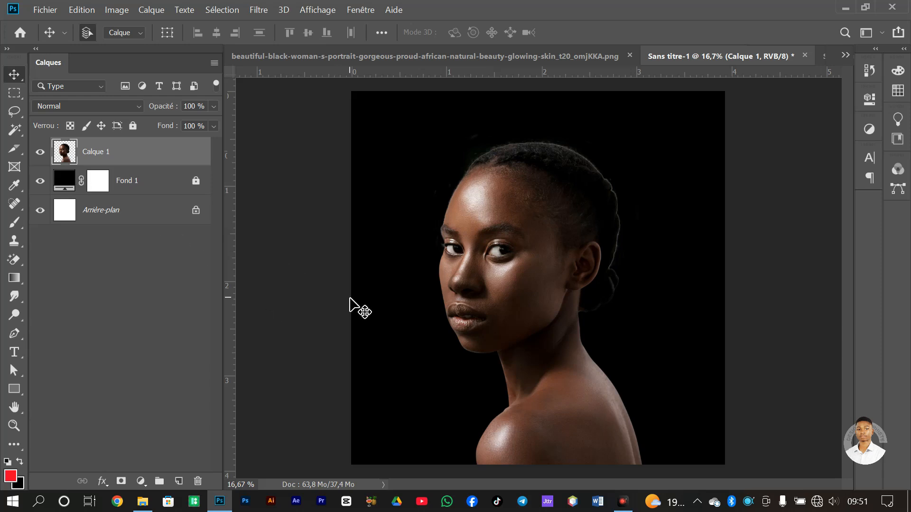
Load the portrait outline of Calque 1 as a selection, check how it follows the edges, and deselect it
{"action": "left_click_drag", "start_coordinate": [106, 172], "coordinate": [71, 159]}
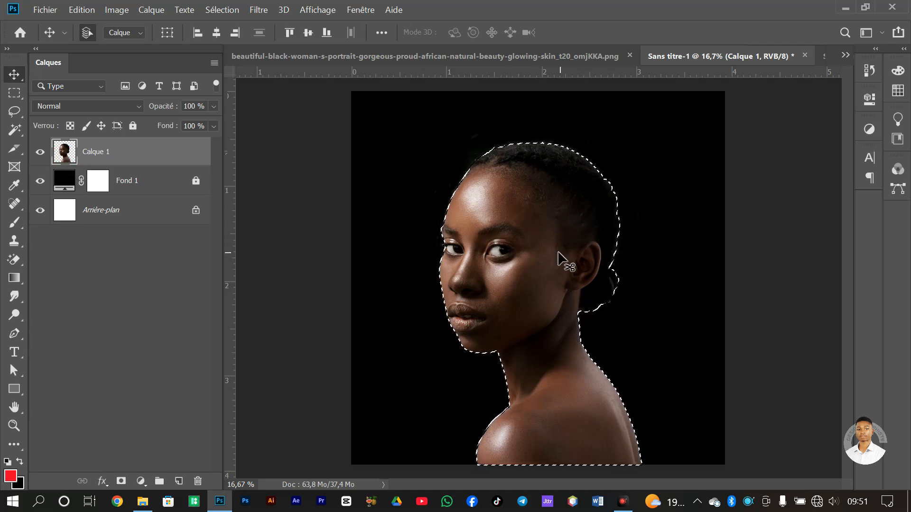
{"action": "key", "text": "ctrl+d"}
{"action": "key", "text": "ctrl+plus"}
{"action": "key", "text": "ctrl+z"}
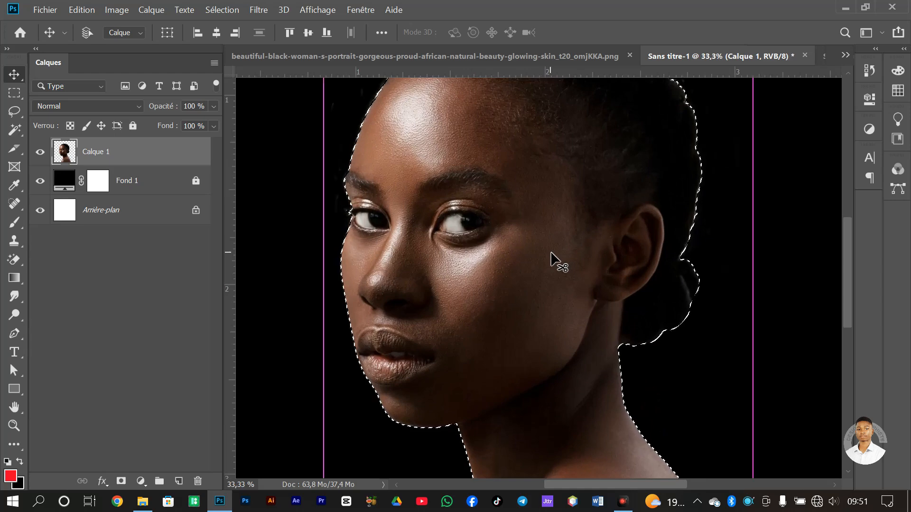
{"action": "key", "text": "ctrl+d"}
{"action": "key", "text": "ctrl+minus"}
{"action": "key", "text": "ctrl+z"}
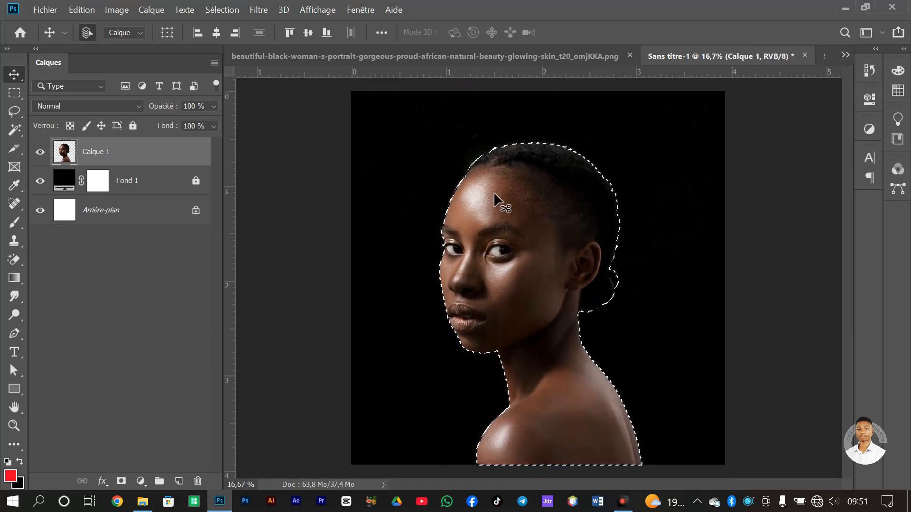
{"action": "key", "text": "ctrl+d"}
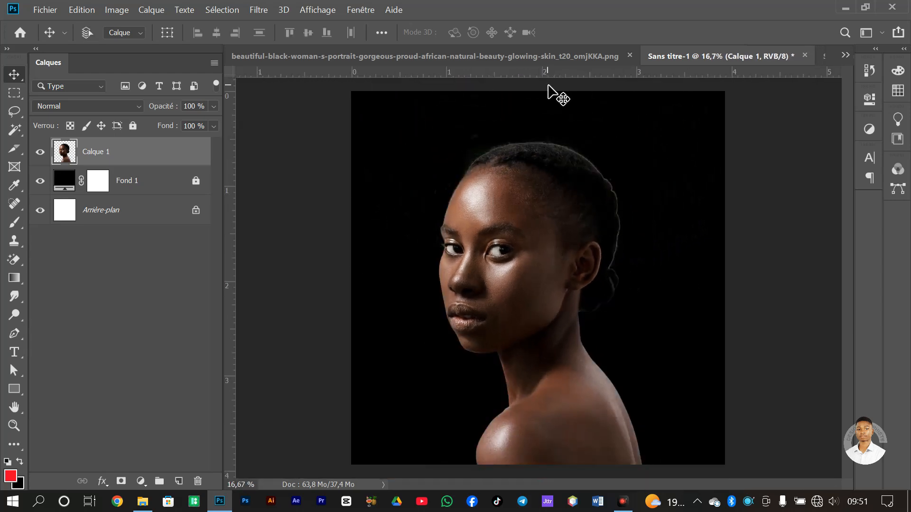
Restore the portrait outline selection and add a layer mask to Calque 1 from it
{"action": "key", "text": "ctrl+a"}
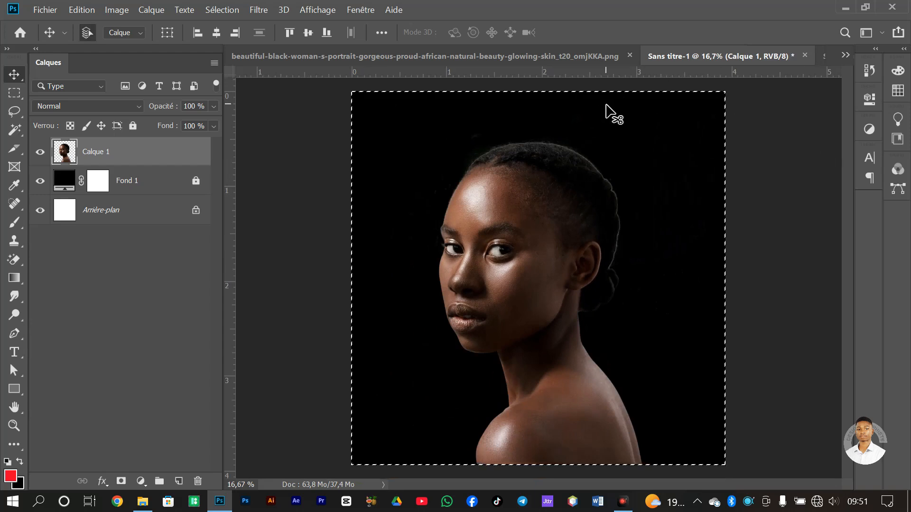
{"action": "key", "text": "ctrl+d"}
{"action": "key", "text": "ctrl+z"}
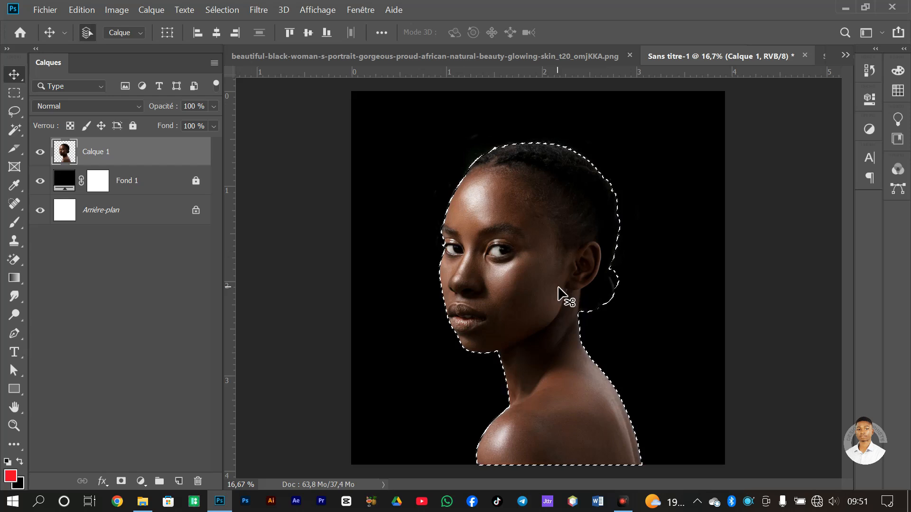
{"action": "left_click", "coordinate": [121, 481]}
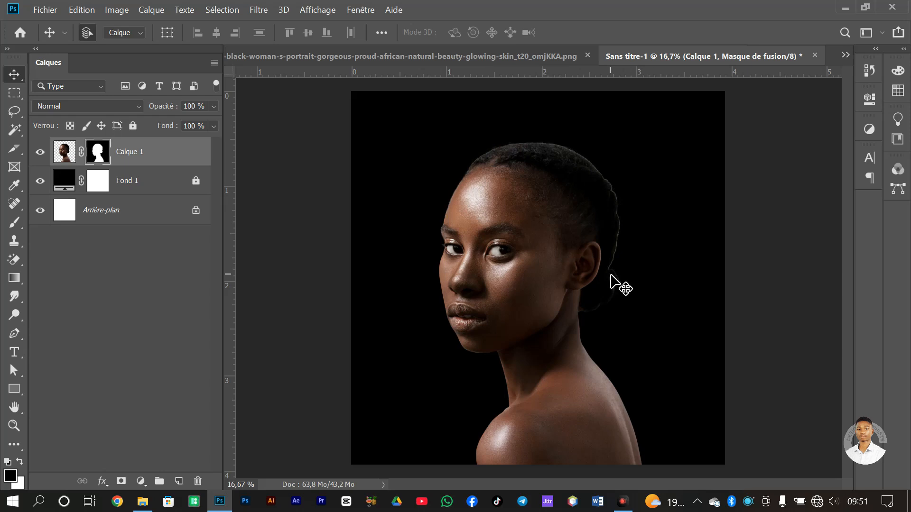
Open the Minimum filter on Calque 1's mask and try a radius of 1 pixel while previewing the hair edge
{"action": "left_click", "coordinate": [260, 11]}
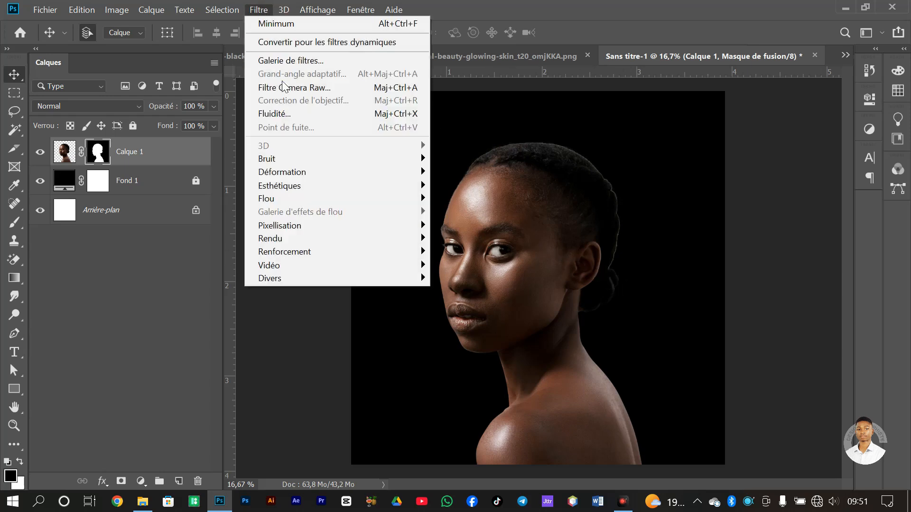
{"action": "mouse_move", "coordinate": [291, 274]}
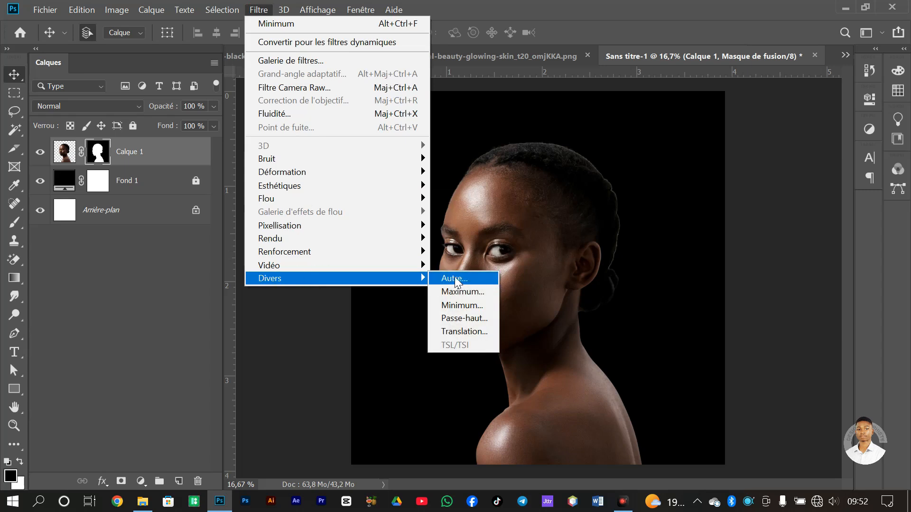
{"action": "left_click", "coordinate": [469, 310]}
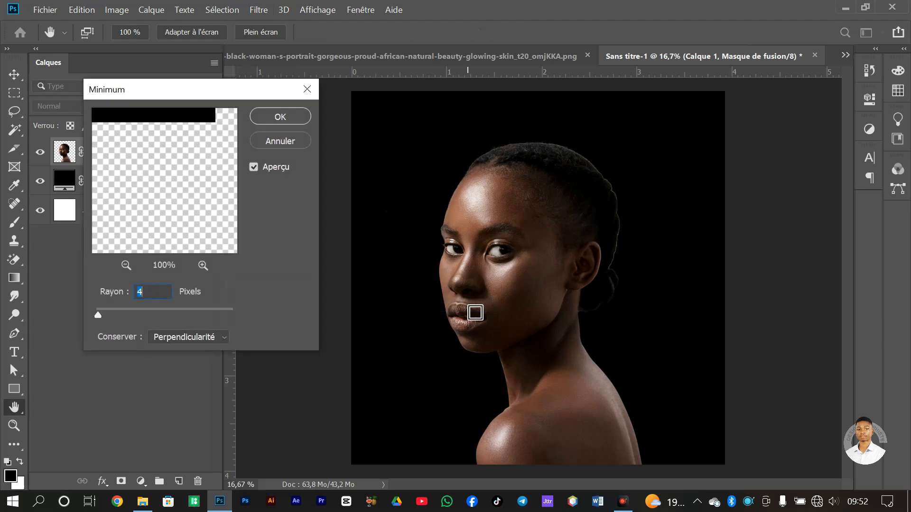
{"action": "left_click_drag", "start_coordinate": [211, 91], "coordinate": [281, 122]}
{"action": "key", "text": "ctrl+plus"}
{"action": "key", "text": "ctrl+plus"}
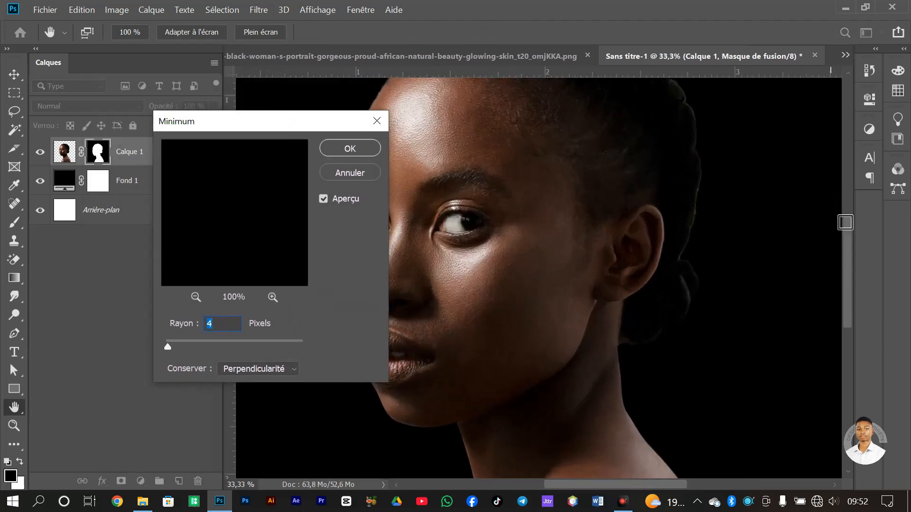
{"action": "left_click_drag", "start_coordinate": [848, 241], "coordinate": [849, 223]}
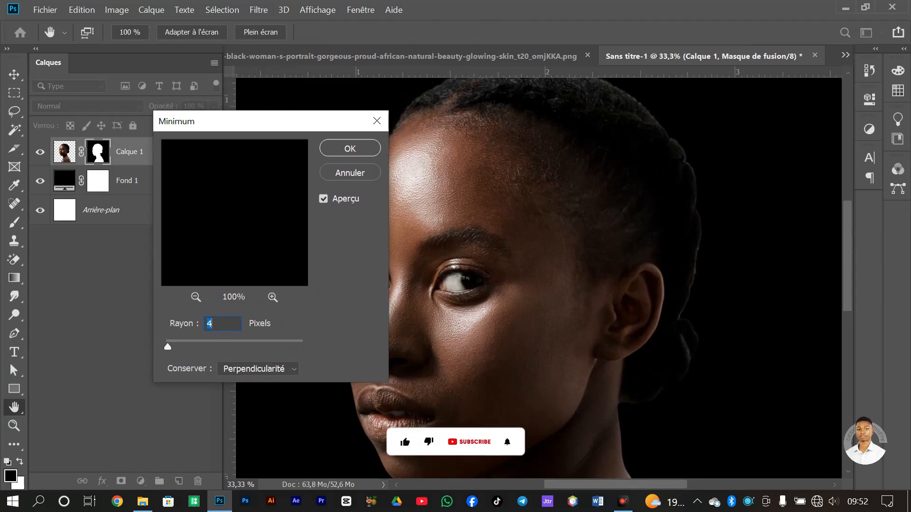
{"action": "type", "text": "1"}
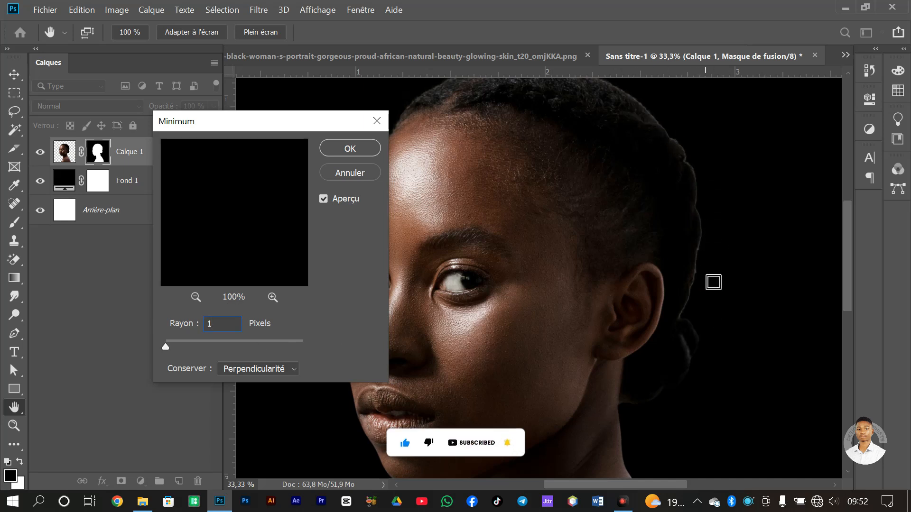
Set the Minimum filter's radius to 5 pixels and apply it to Calque 1's mask
{"action": "scroll", "coordinate": [754, 217], "scroll_direction": "up", "scroll_amount": 3}
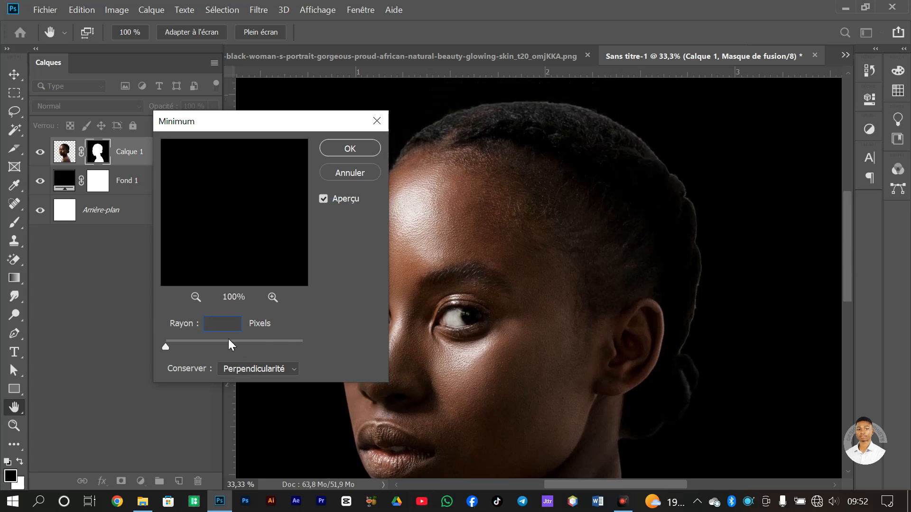
{"action": "type", "text": "4"}
{"action": "key", "text": "BackSpace"}
{"action": "type", "text": "5"}
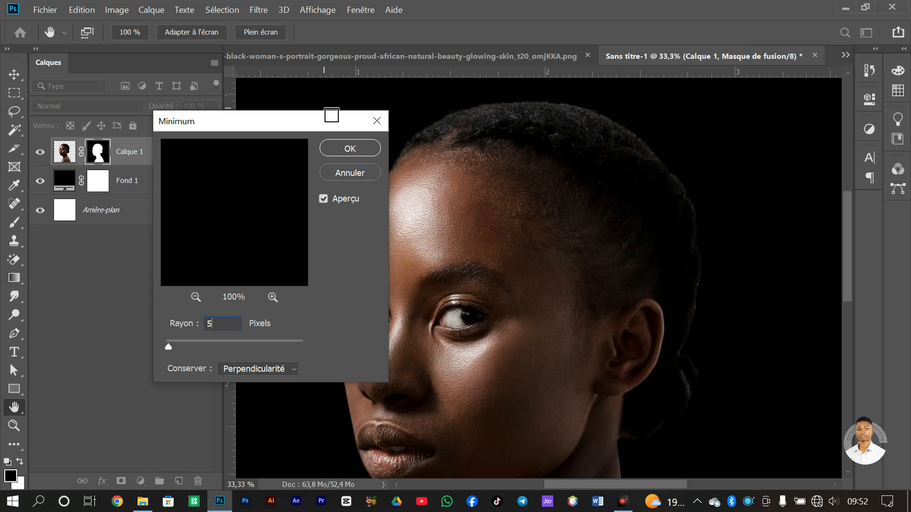
{"action": "left_click", "coordinate": [350, 149]}
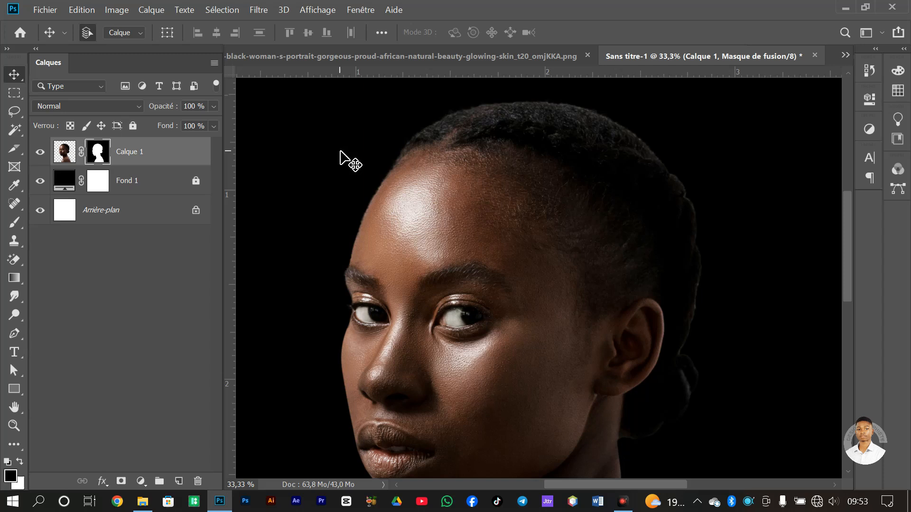
Examine the hair and face edges of the masked portrait up close and in full view
{"action": "key", "text": "ctrl+minus"}
{"action": "key", "text": "ctrl+plus"}
{"action": "key", "text": "ctrl+plus"}
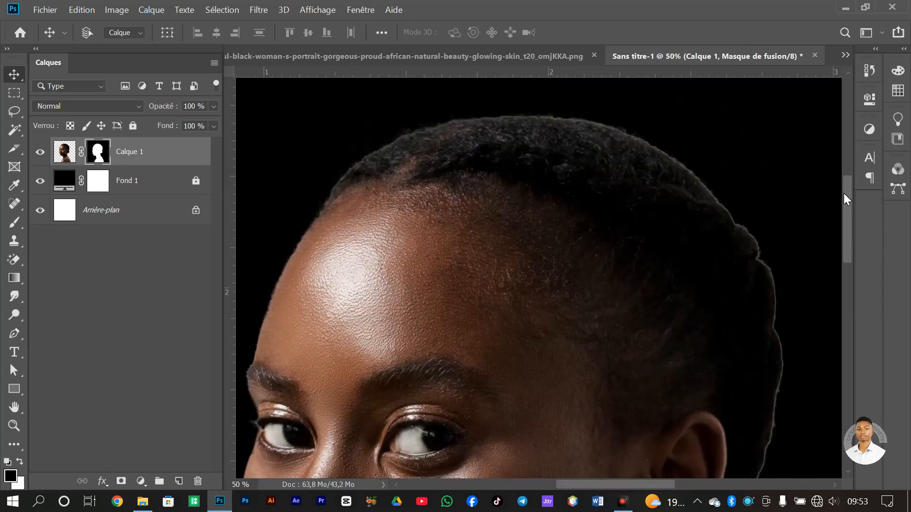
{"action": "key", "text": "ctrl+minus"}
{"action": "key", "text": "ctrl+minus"}
{"action": "key", "text": "ctrl+minus"}
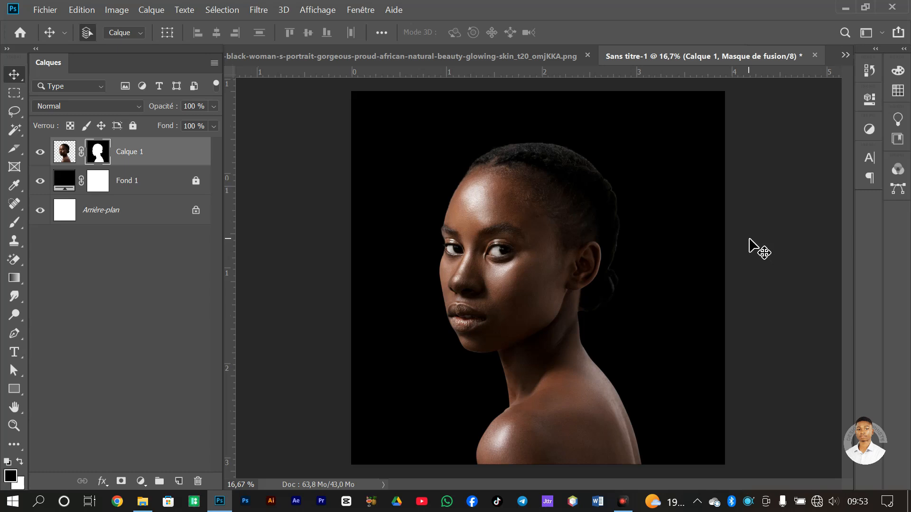
In the portrait PNG document, undo the background removal, erase the white background again with the Magic Eraser, and return to Sans titre-1
{"action": "left_click", "coordinate": [328, 56]}
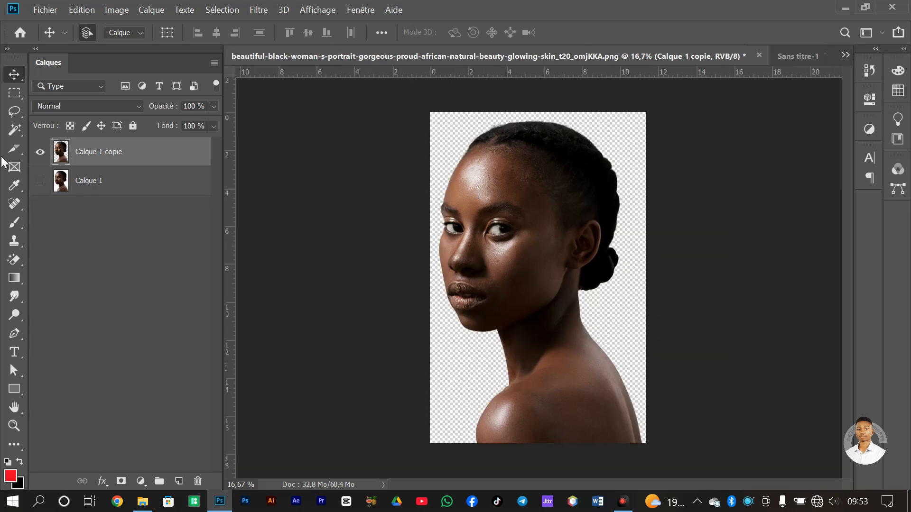
{"action": "left_click", "coordinate": [14, 260]}
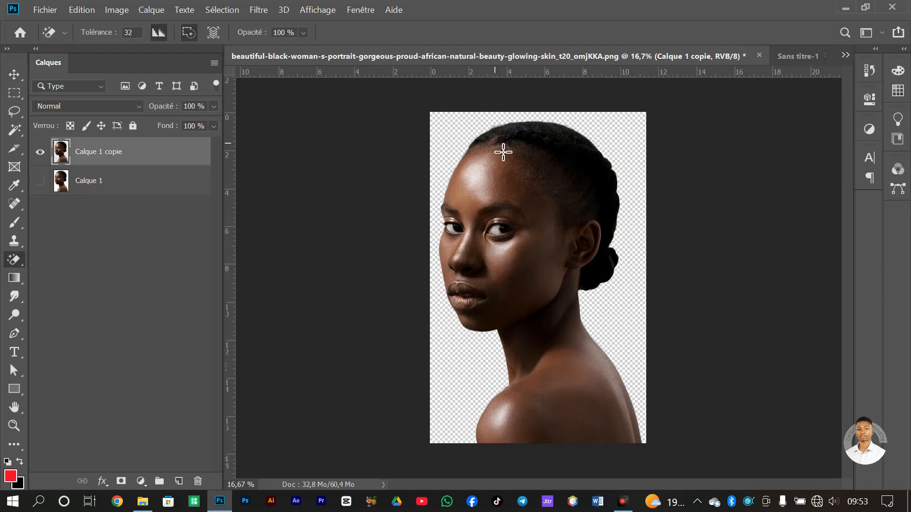
{"action": "key", "text": "ctrl+z"}
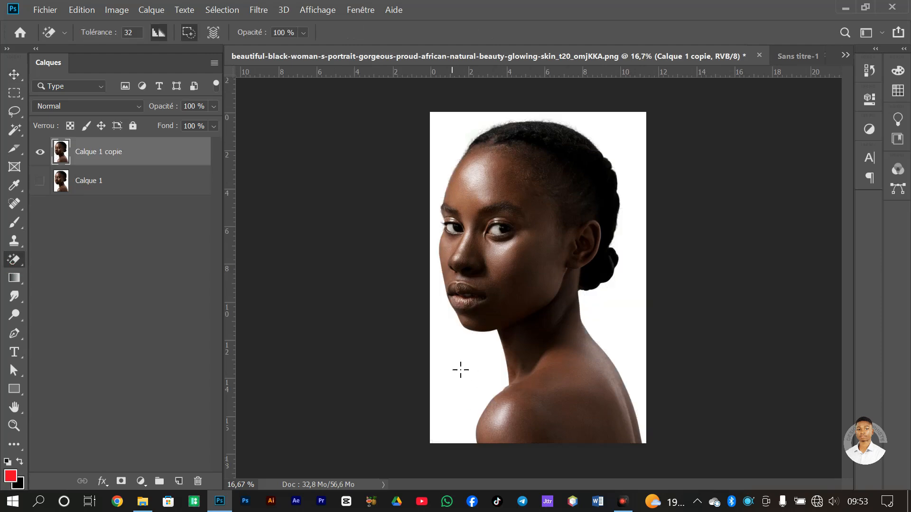
{"action": "left_click", "coordinate": [461, 371]}
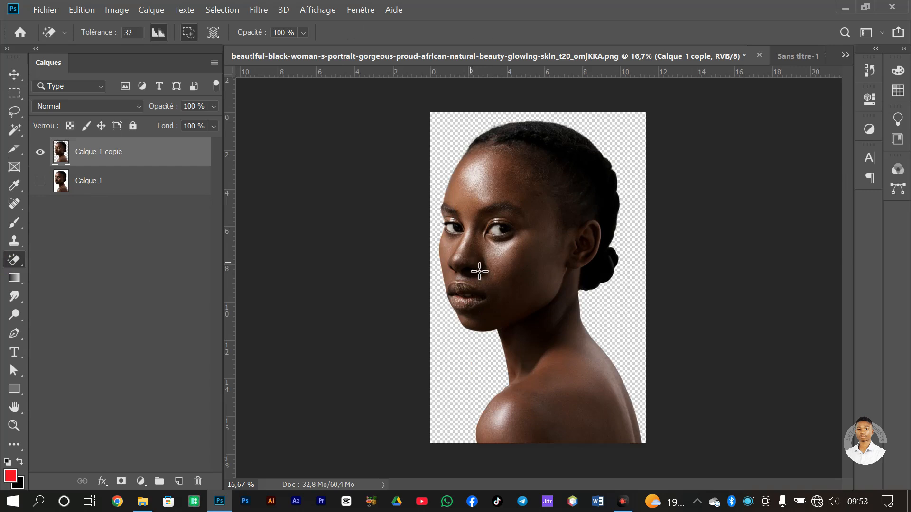
{"action": "left_click", "coordinate": [800, 56]}
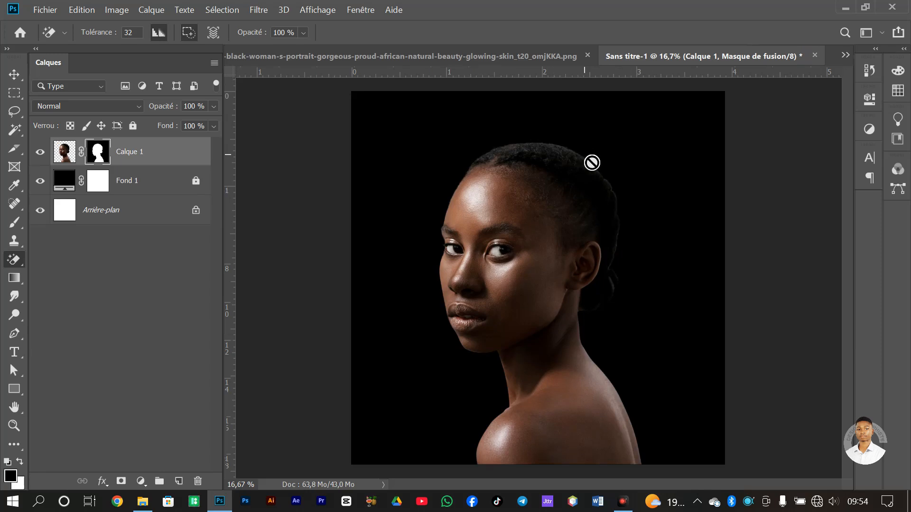
In the portrait PNG document, load the outline of Calque 1 copie as a selection and open it in Select and Mask
{"action": "left_click", "coordinate": [432, 55]}
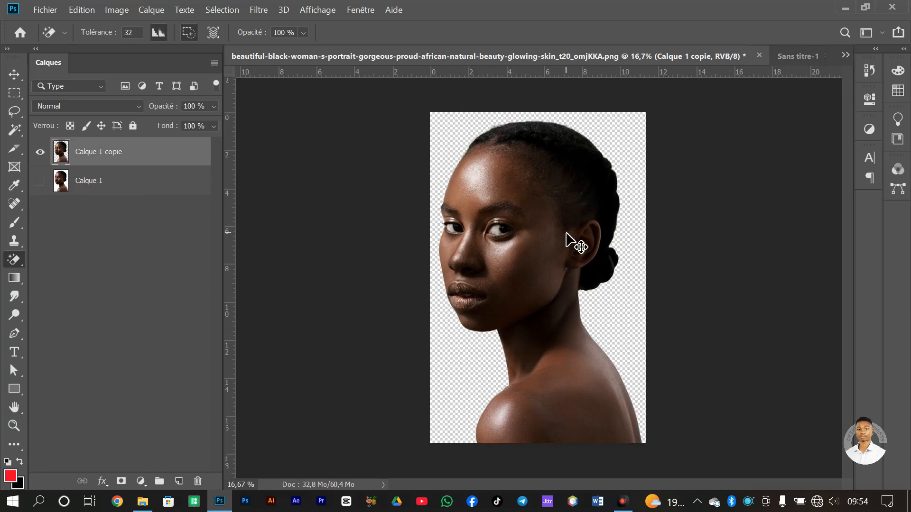
{"action": "left_click", "coordinate": [60, 151], "text": "ctrl"}
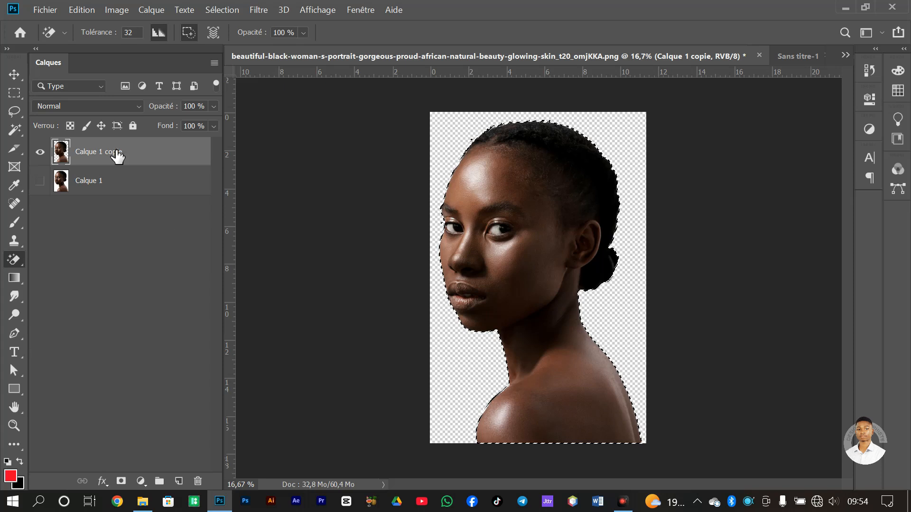
{"action": "left_click", "coordinate": [15, 93]}
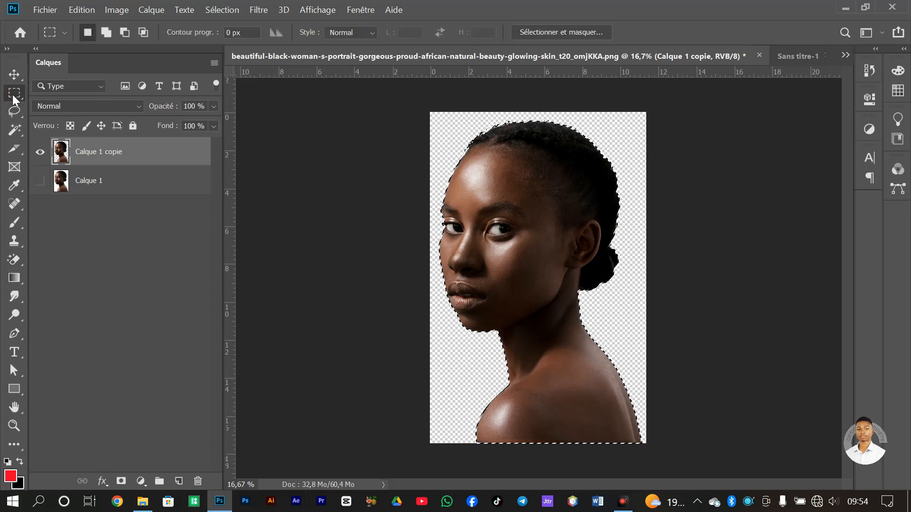
{"action": "left_click", "coordinate": [15, 112]}
{"action": "left_click", "coordinate": [15, 93]}
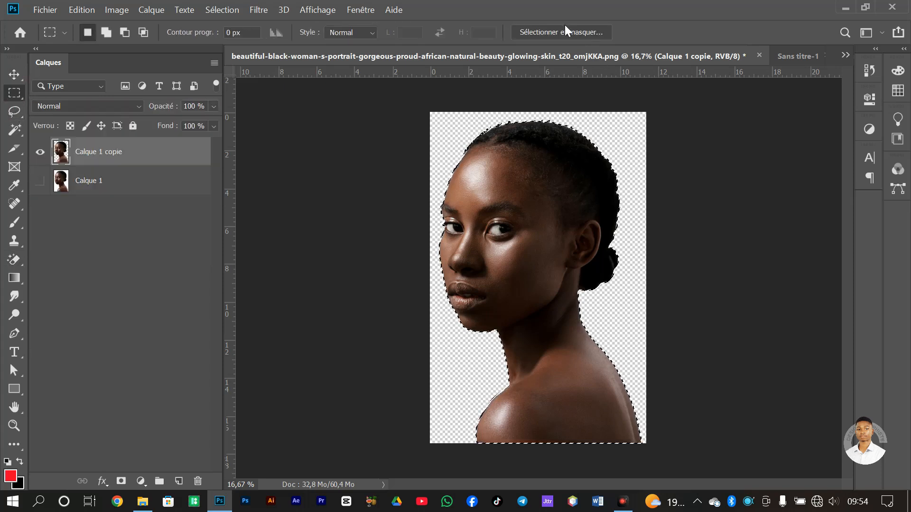
{"action": "left_click", "coordinate": [538, 32]}
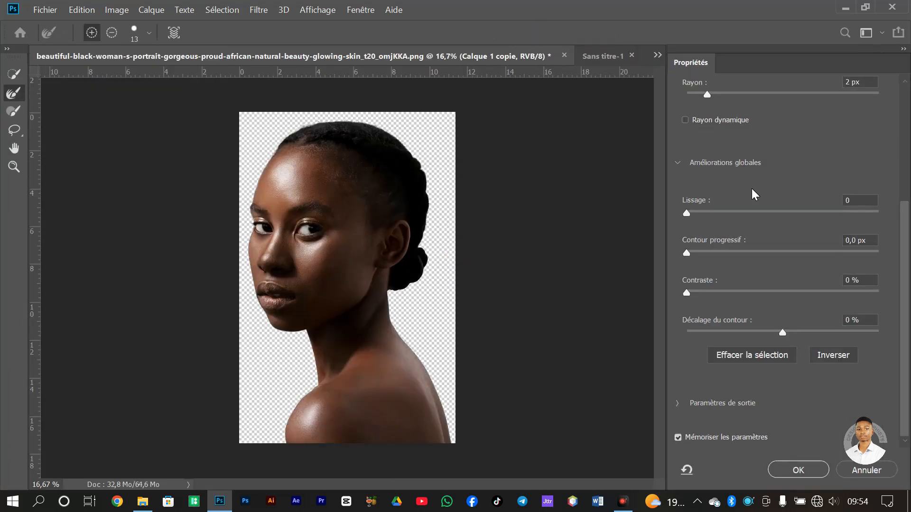
Try lowering the preview transparency in Select and Mask and return it to 100%
{"action": "left_click_drag", "start_coordinate": [906, 237], "coordinate": [899, 131]}
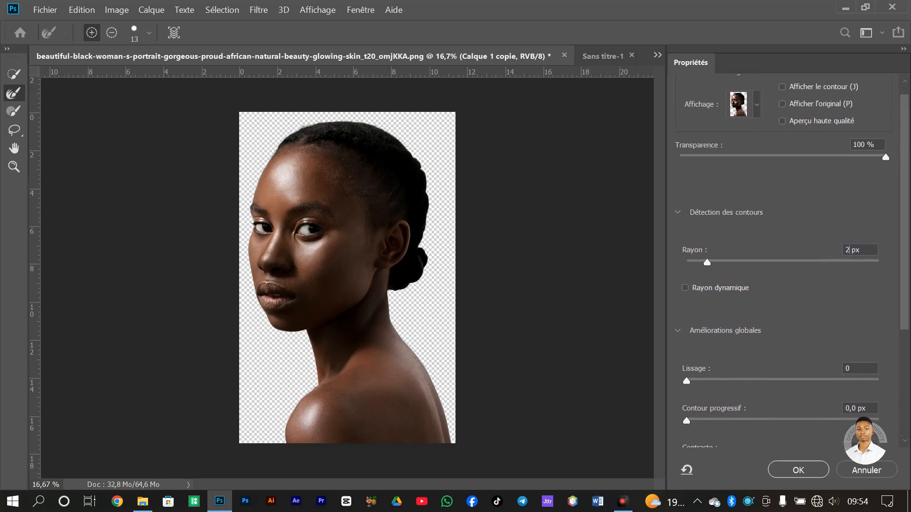
{"action": "left_click_drag", "start_coordinate": [849, 250], "coordinate": [813, 252]}
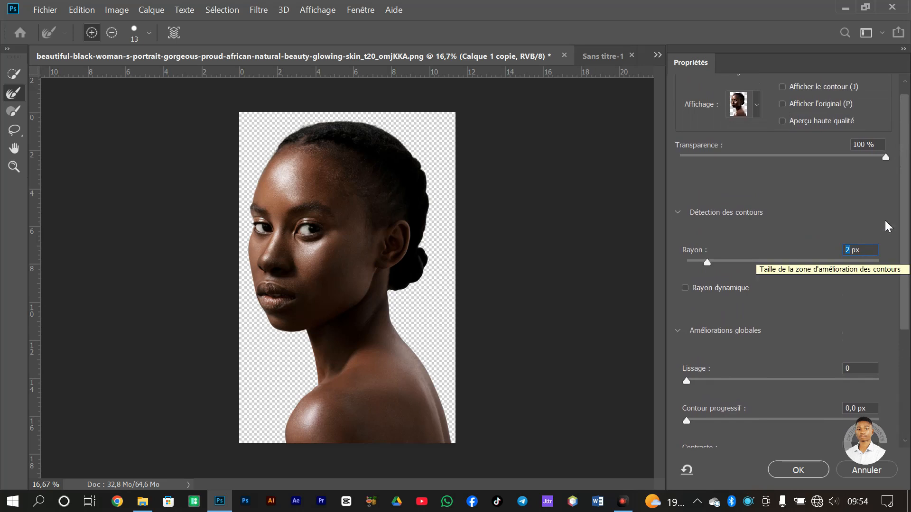
{"action": "left_click_drag", "start_coordinate": [885, 157], "coordinate": [875, 158]}
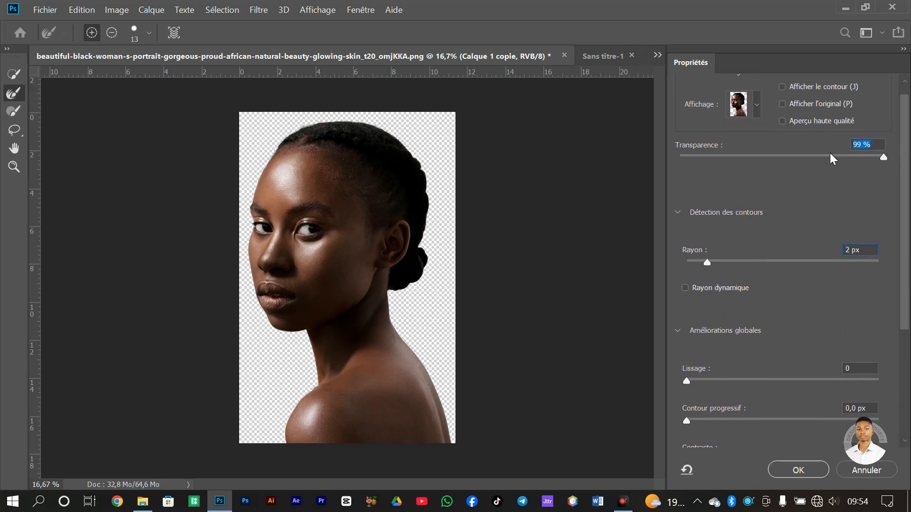
{"action": "left_click", "coordinate": [783, 160]}
{"action": "left_click_drag", "start_coordinate": [784, 158], "coordinate": [908, 144]}
{"action": "scroll", "coordinate": [909, 151], "scroll_direction": "up", "scroll_amount": 1}
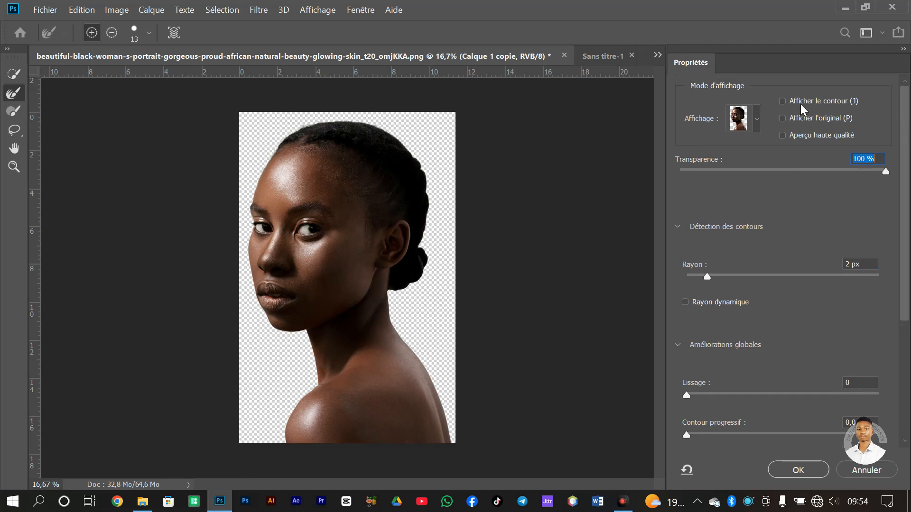
Preview the selection in Incrustation view at 100% opacity and apply Select and Mask to produce a new cutout layer
{"action": "left_click", "coordinate": [758, 118]}
{"action": "left_click", "coordinate": [671, 209]}
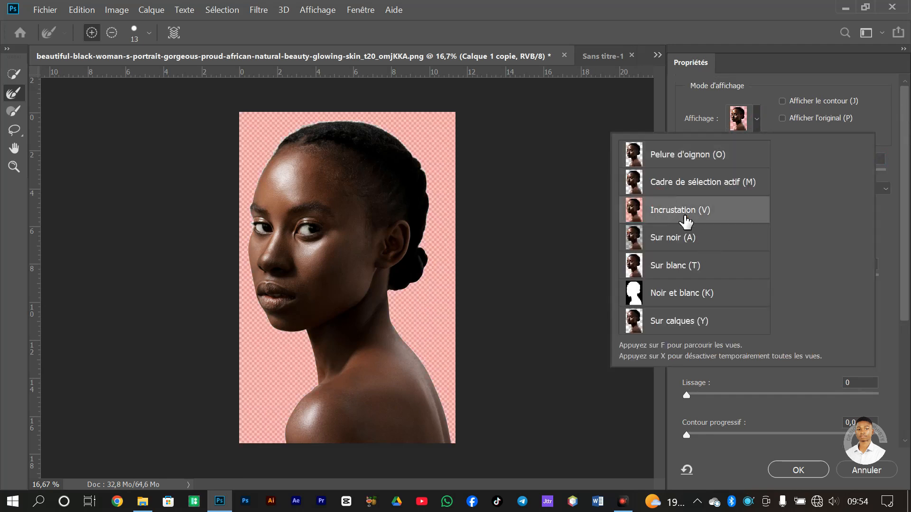
{"action": "left_click", "coordinate": [750, 126]}
{"action": "left_click_drag", "start_coordinate": [782, 172], "coordinate": [886, 171]}
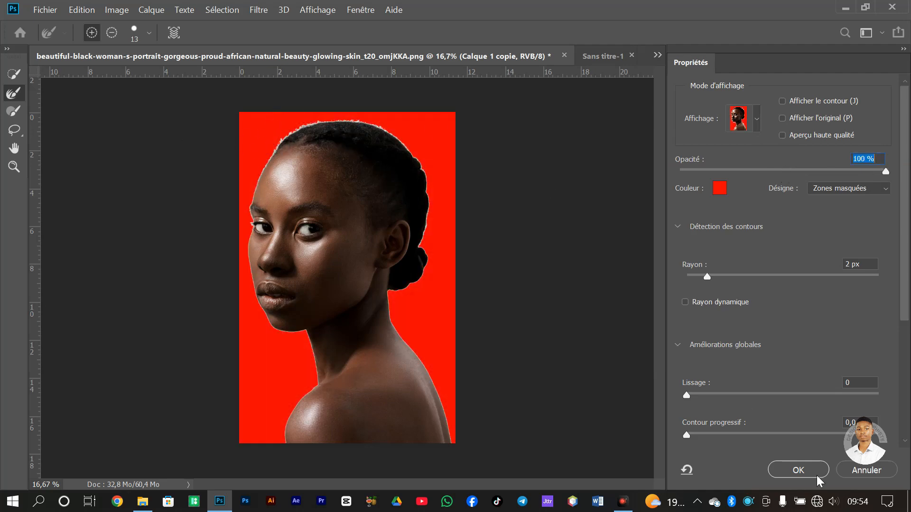
{"action": "left_click", "coordinate": [801, 253]}
{"action": "left_click", "coordinate": [796, 471]}
{"action": "left_click", "coordinate": [797, 472]}
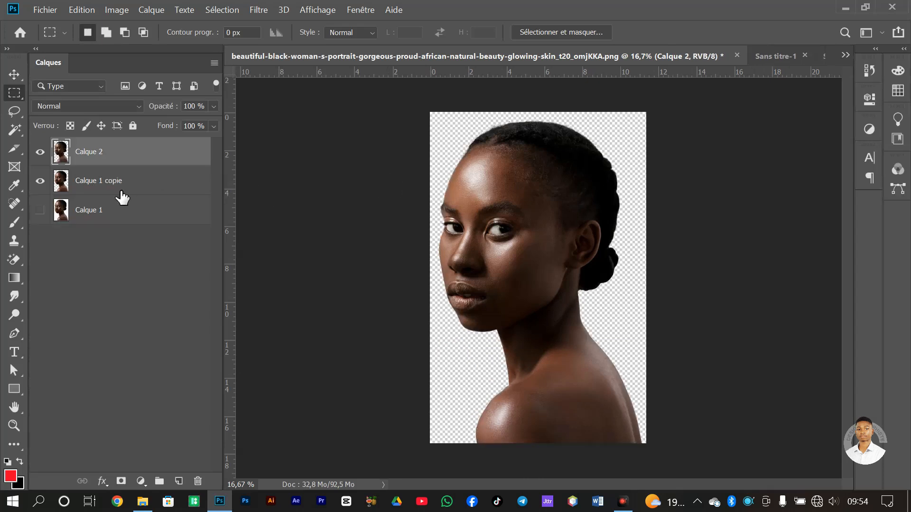
Delete the Calque 1 copie layer and add a solid black (000000) fill layer behind Calque 2
{"action": "left_click", "coordinate": [96, 186]}
{"action": "key", "text": "Delete"}
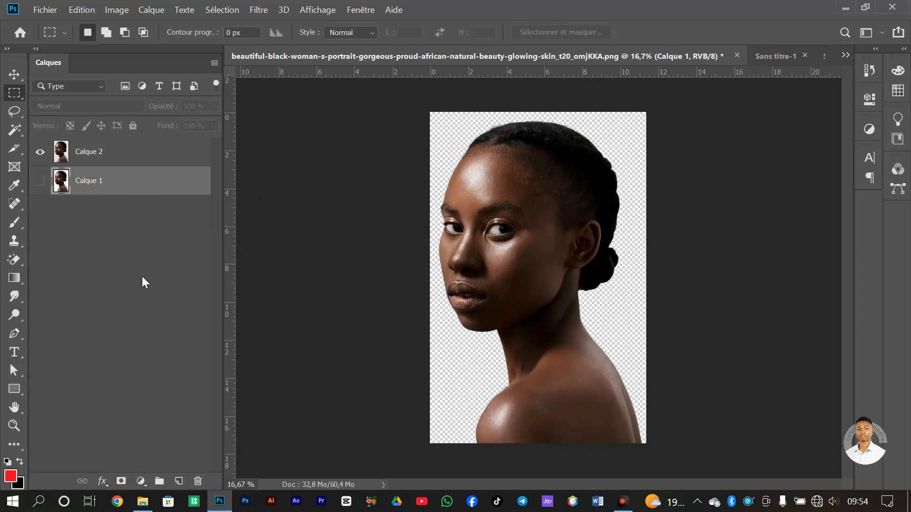
{"action": "left_click", "coordinate": [141, 481]}
{"action": "left_click", "coordinate": [186, 224]}
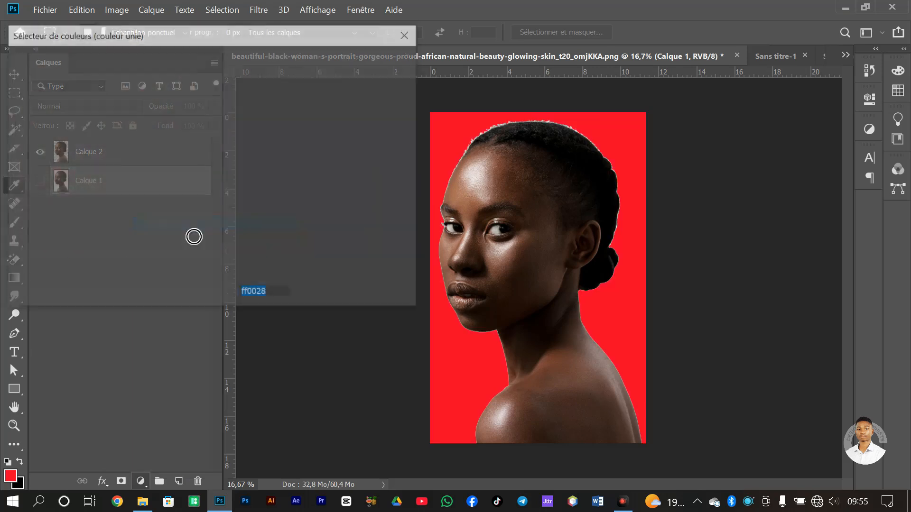
{"action": "left_click_drag", "start_coordinate": [142, 152], "coordinate": [223, 337]}
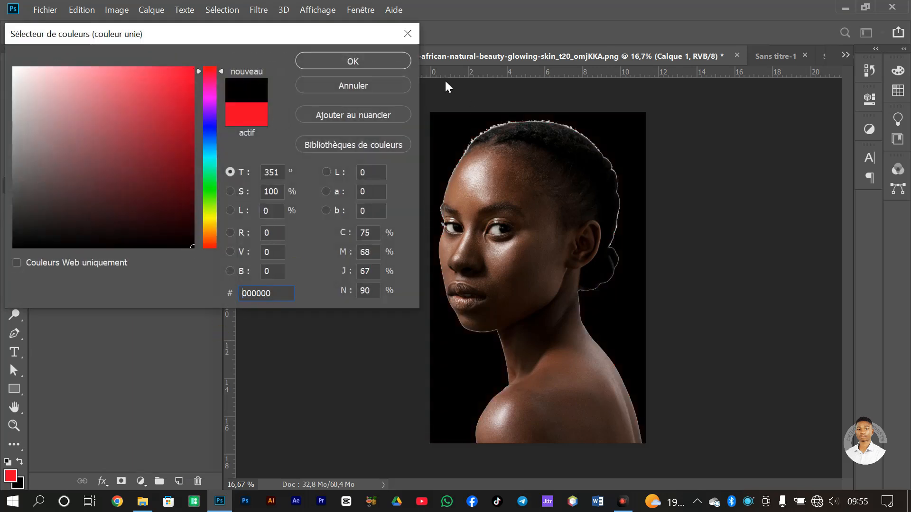
{"action": "left_click", "coordinate": [366, 61]}
Confirm the black fill, select the Calque 2 layer, and compare the cutout with the portrait in the Sans titre-1 document
{"action": "left_click", "coordinate": [14, 74]}
{"action": "left_click", "coordinate": [106, 154]}
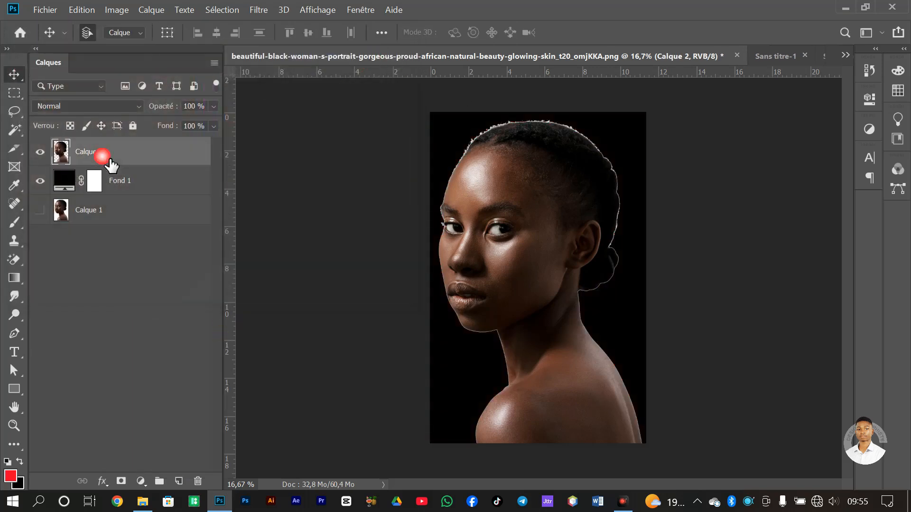
{"action": "left_click", "coordinate": [766, 56]}
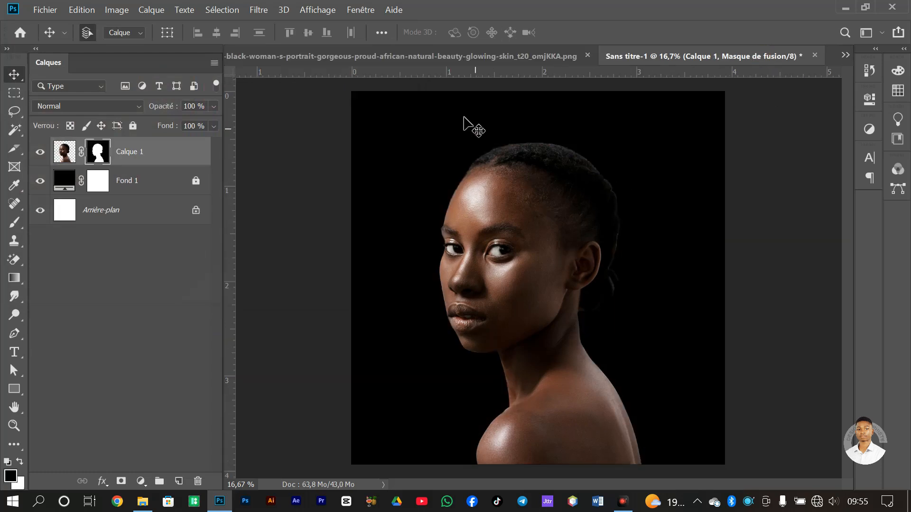
{"action": "left_click", "coordinate": [393, 56]}
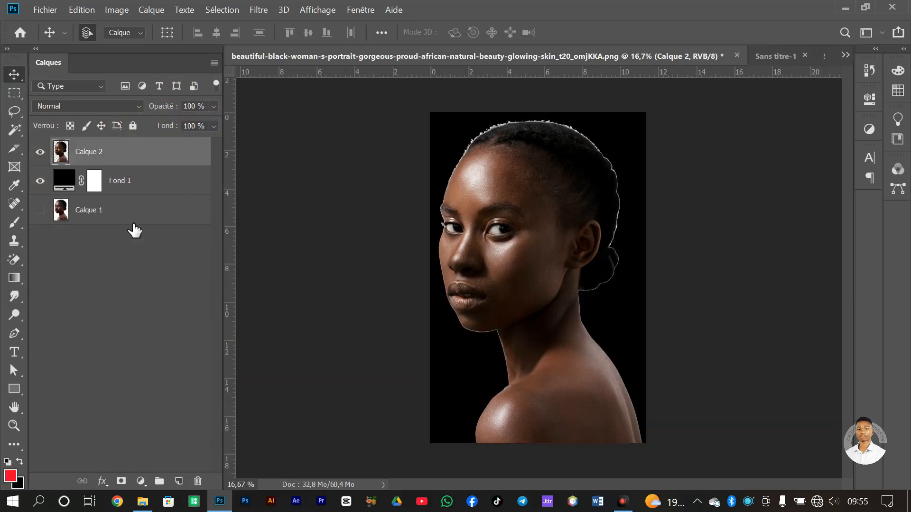
Mask Calque 2 with its own outline and run the last-used Minimum filter on the mask
{"action": "left_click", "coordinate": [67, 154], "text": "ctrl"}
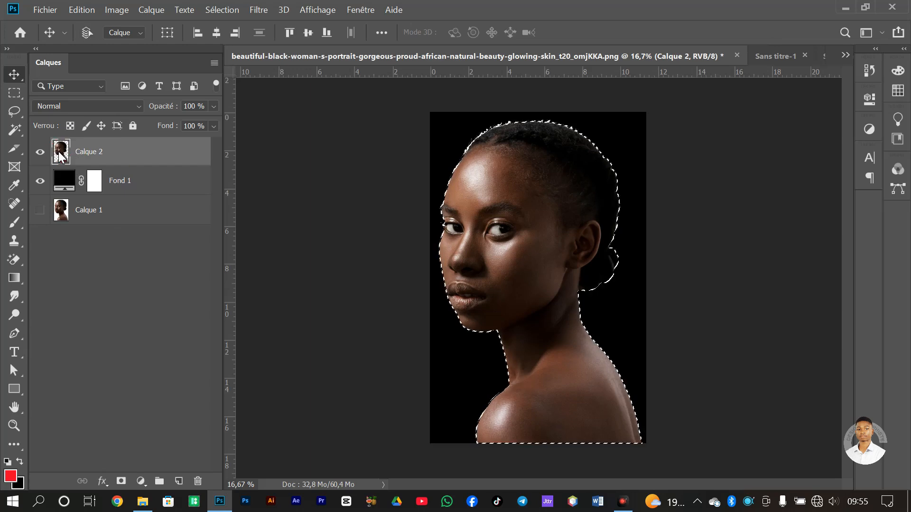
{"action": "left_click", "coordinate": [128, 483]}
{"action": "left_click", "coordinate": [254, 10]}
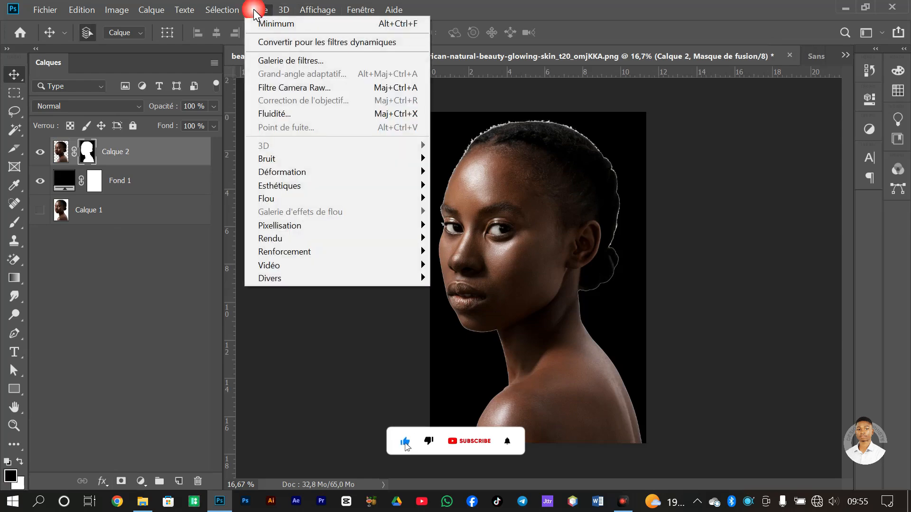
{"action": "left_click", "coordinate": [274, 28]}
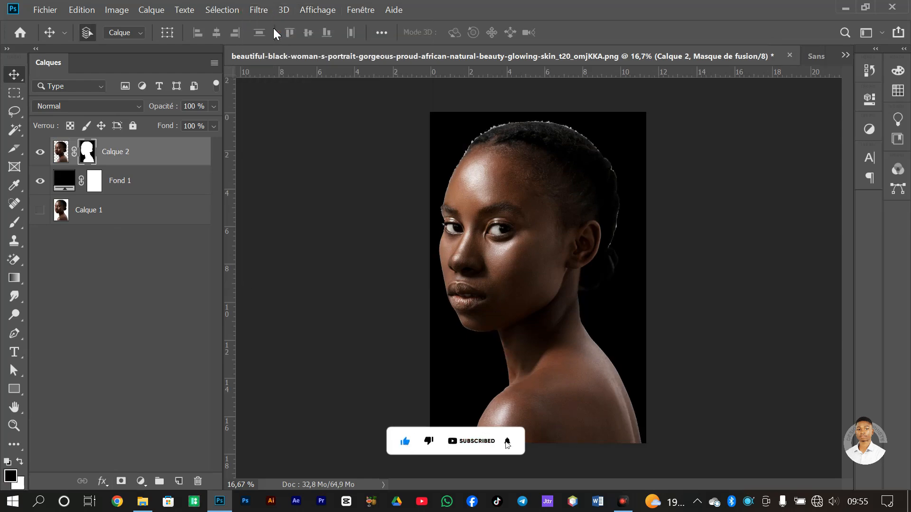
Apply the Minimum filter again to Calque 2's mask with a 5-pixel radius and Perpendicularité preserved, checking the hair edge
{"action": "left_click", "coordinate": [254, 10]}
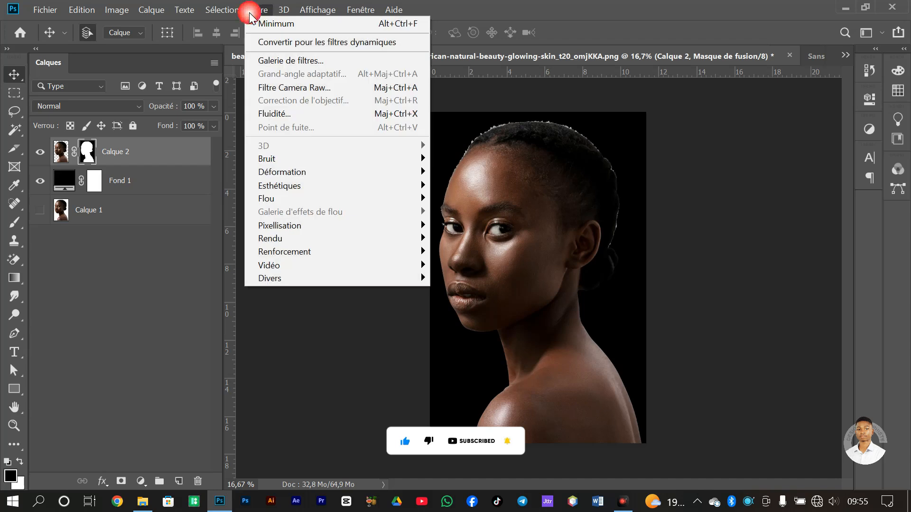
{"action": "mouse_move", "coordinate": [278, 281]}
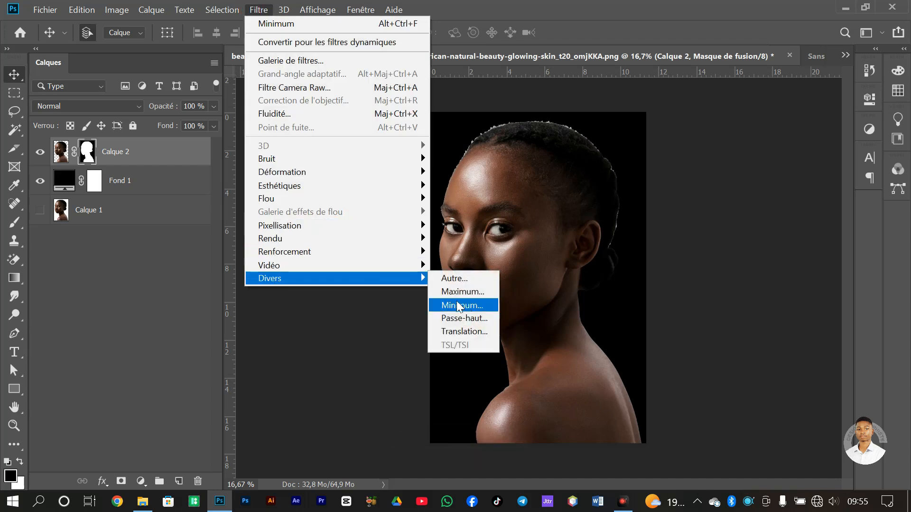
{"action": "left_click", "coordinate": [448, 307]}
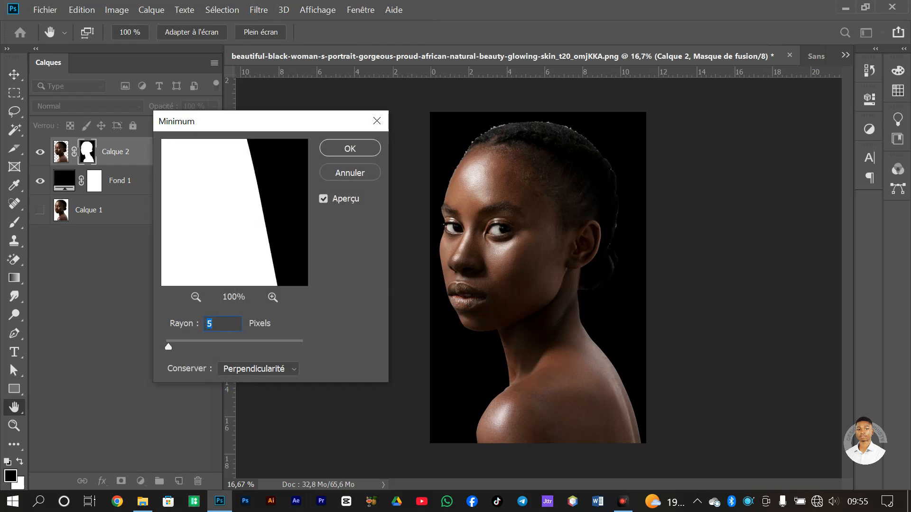
{"action": "key", "text": "ctrl+plus"}
{"action": "key", "text": "ctrl+plus"}
{"action": "key", "text": "ctrl+plus"}
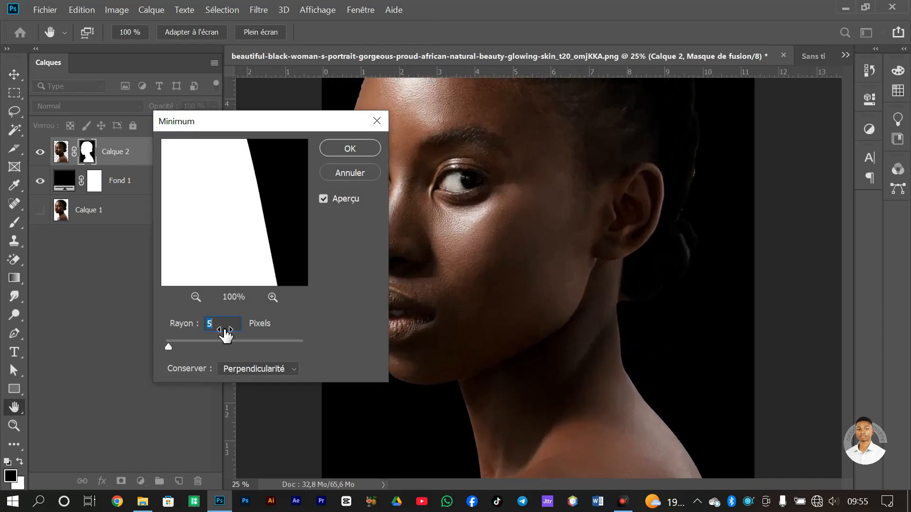
{"action": "left_click_drag", "start_coordinate": [848, 282], "coordinate": [837, 193]}
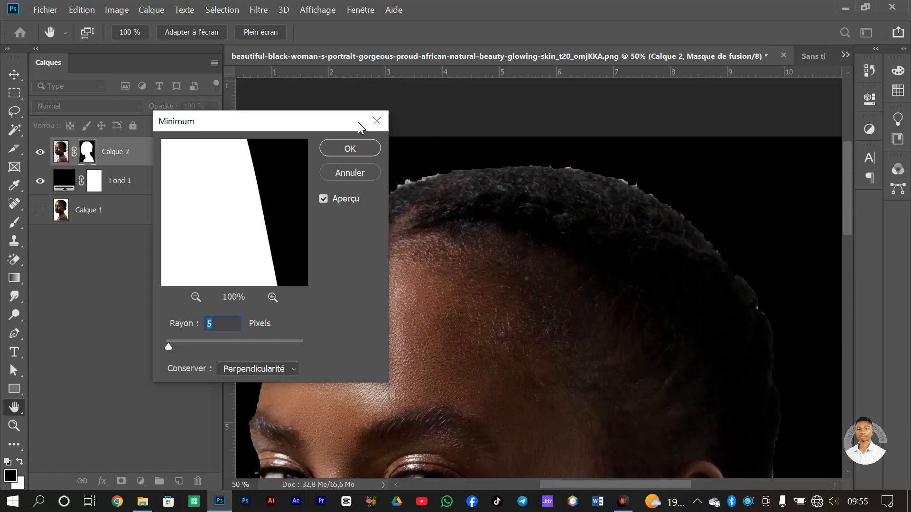
{"action": "left_click_drag", "start_coordinate": [277, 122], "coordinate": [201, 107]}
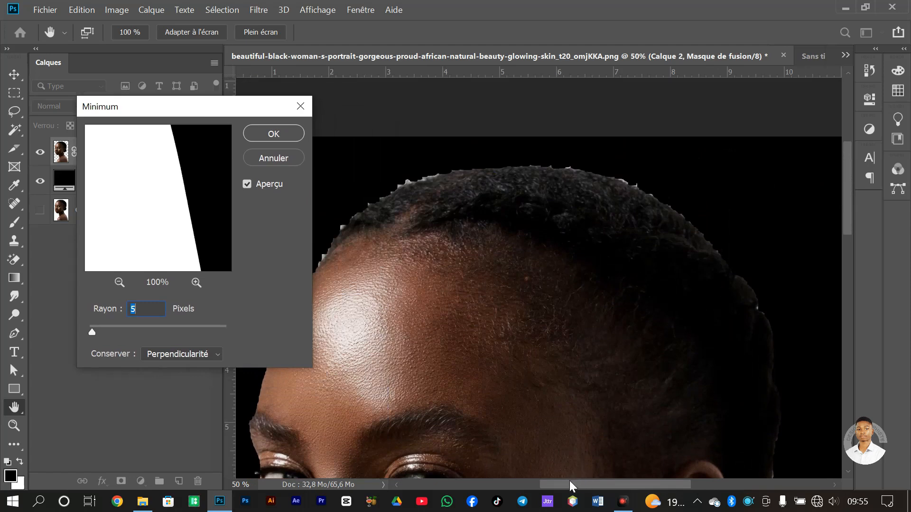
{"action": "left_click_drag", "start_coordinate": [572, 485], "coordinate": [542, 485]}
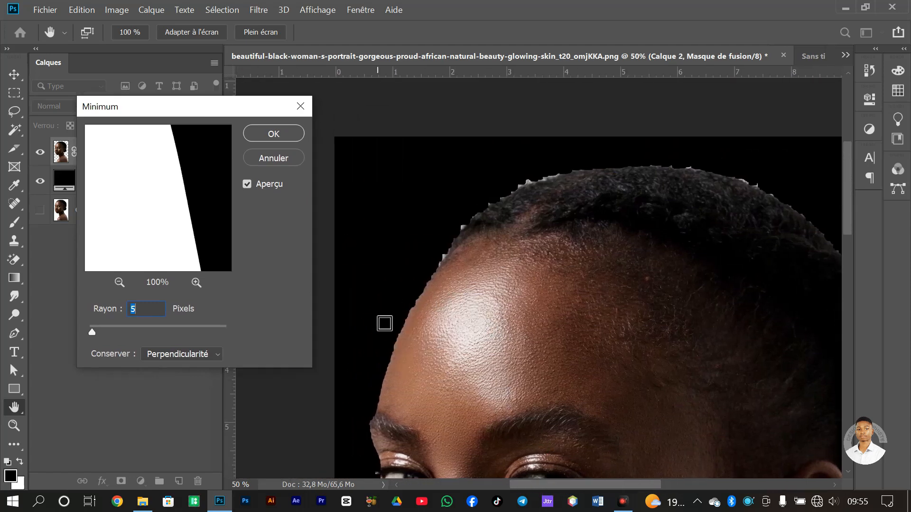
{"action": "left_click", "coordinate": [274, 134]}
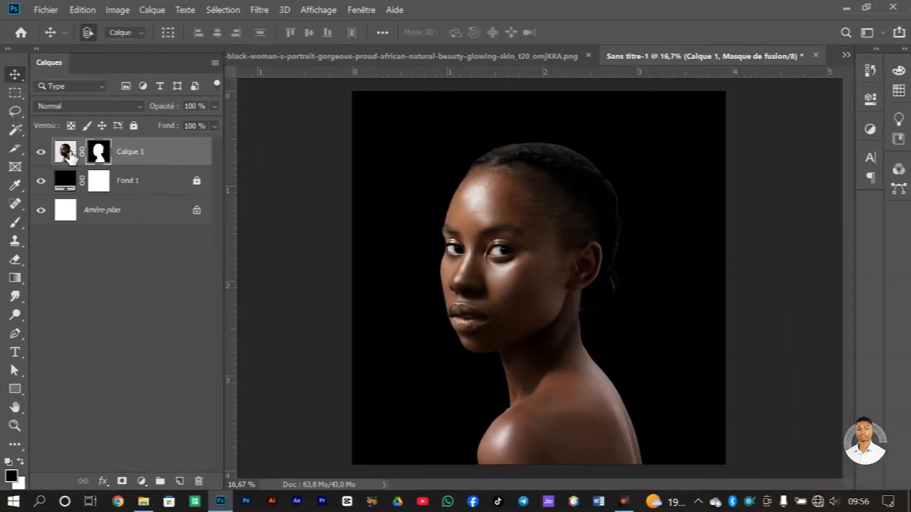
Open Calque 1's image from Sans titre-1 in the Camera Raw filter with a side-by-side before/after view of the face
{"action": "left_click", "coordinate": [62, 153]}
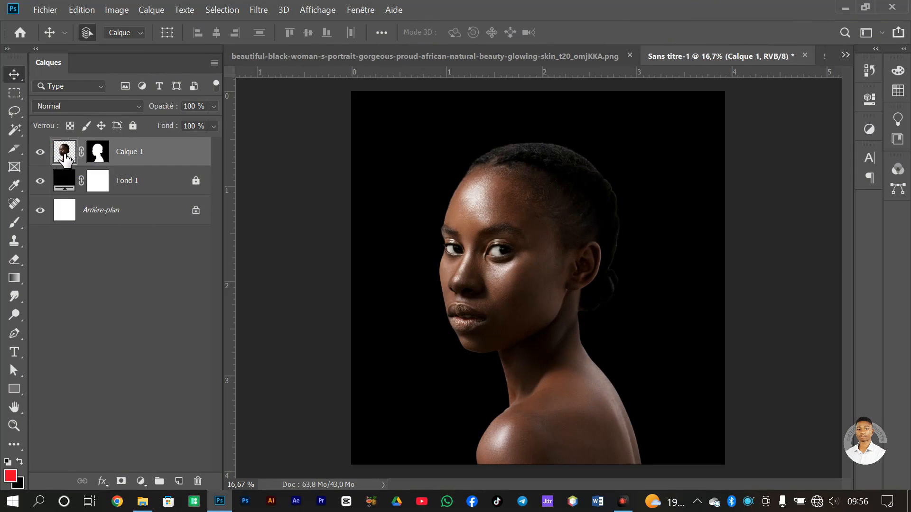
{"action": "left_click", "coordinate": [259, 9]}
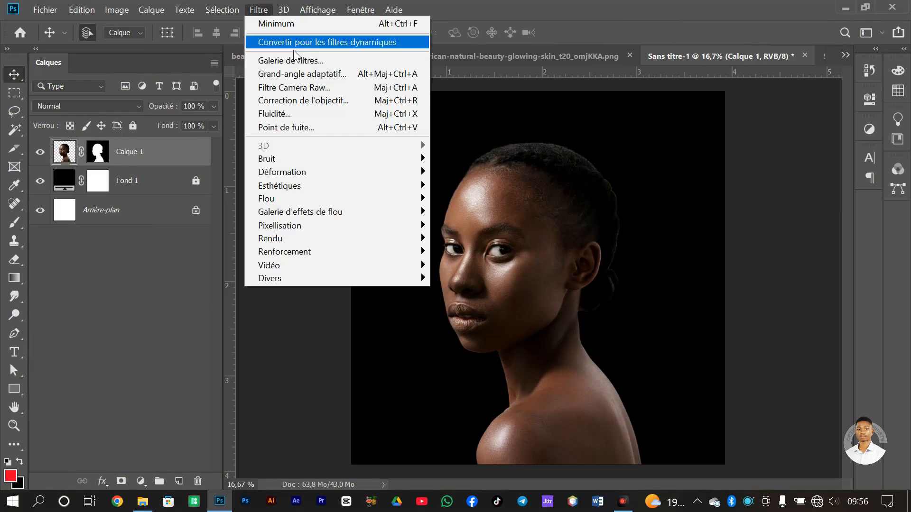
{"action": "left_click", "coordinate": [320, 89]}
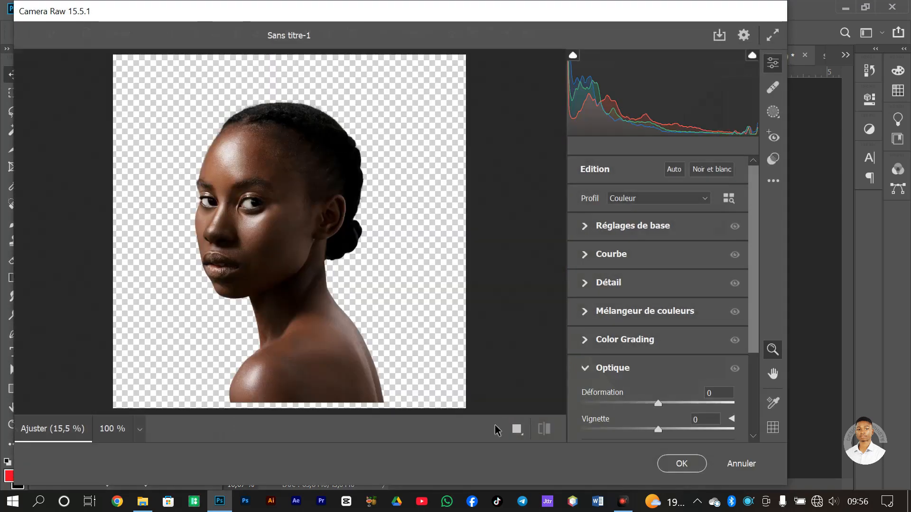
{"action": "left_click", "coordinate": [518, 429]}
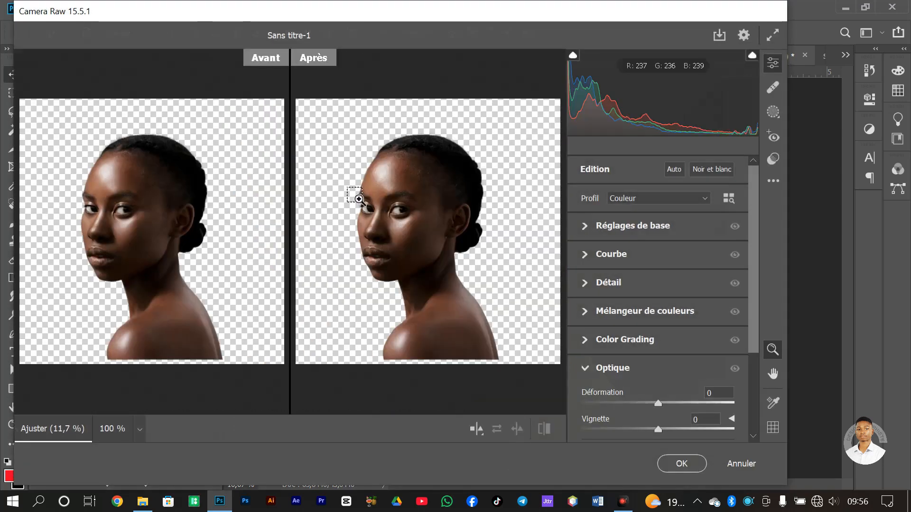
{"action": "left_click", "coordinate": [359, 199]}
{"action": "left_click", "coordinate": [356, 197]}
{"action": "key", "text": "h"}
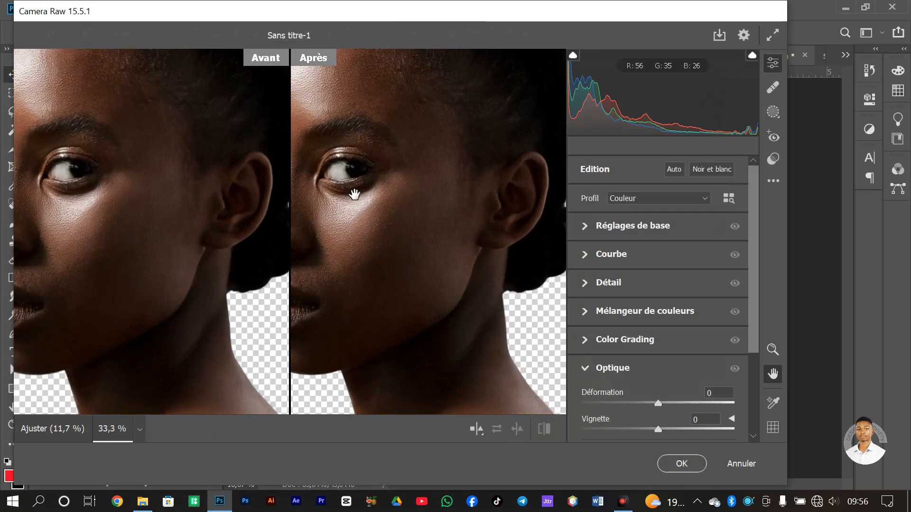
{"action": "left_click_drag", "start_coordinate": [443, 169], "coordinate": [476, 166]}
{"action": "left_click", "coordinate": [476, 167]}
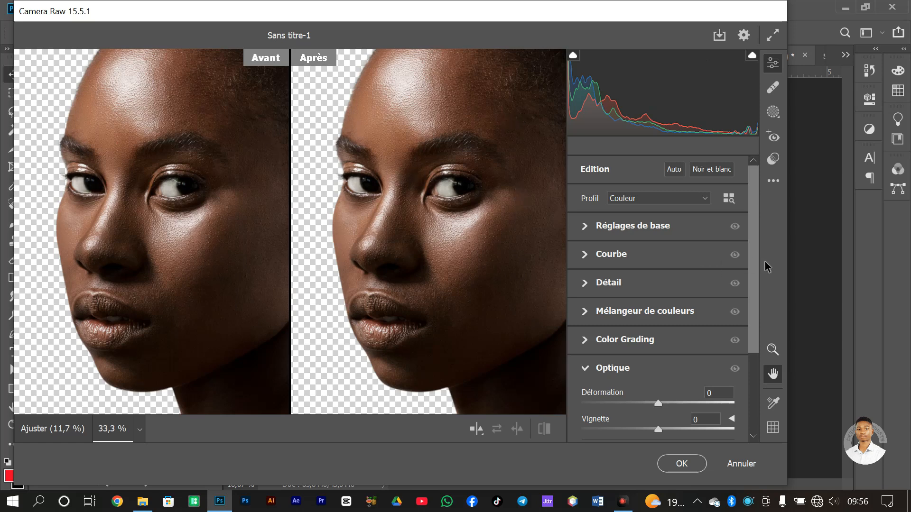
Collapse the Optique settings and raise Netteté under Détail to 105
{"action": "left_click_drag", "start_coordinate": [750, 263], "coordinate": [751, 322]}
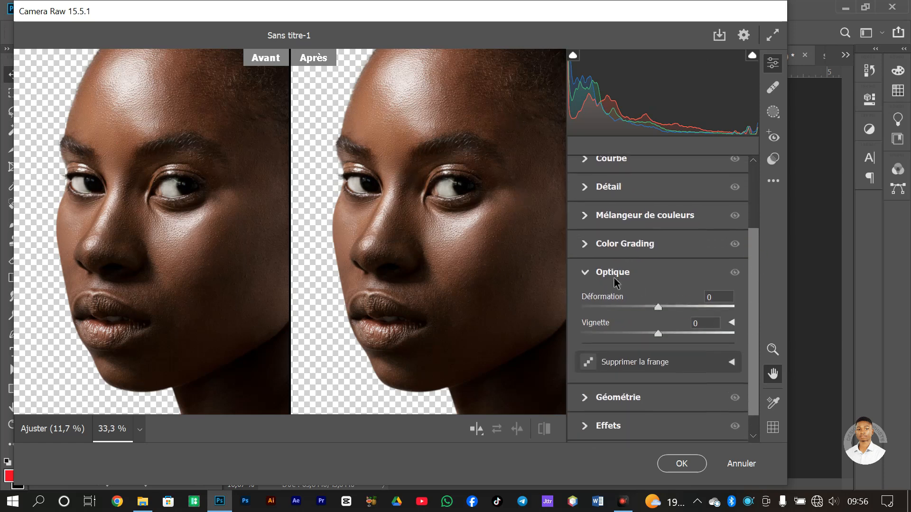
{"action": "left_click", "coordinate": [586, 275]}
{"action": "left_click", "coordinate": [584, 258]}
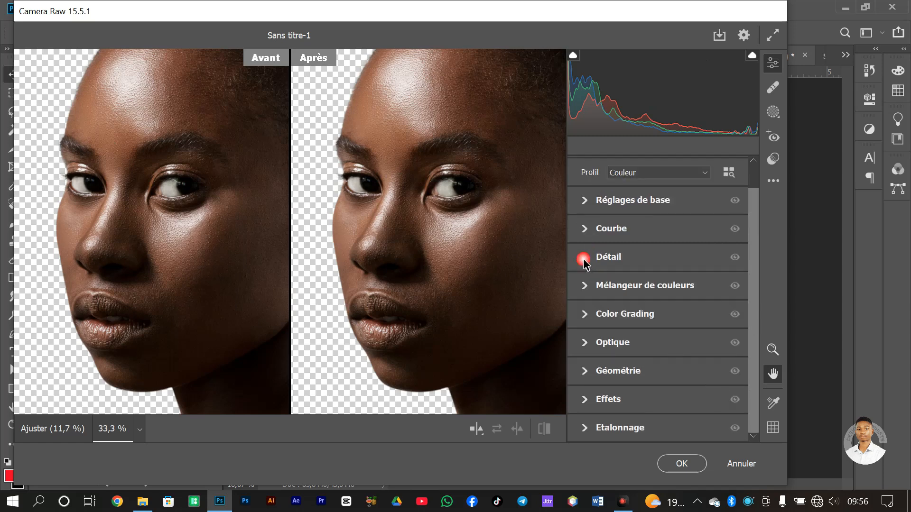
{"action": "left_click_drag", "start_coordinate": [583, 293], "coordinate": [694, 293]}
Examine the sharpened skin texture around the eyes, nose and mouth in the before/after view at 50%
{"action": "key", "text": "ctrl+plus"}
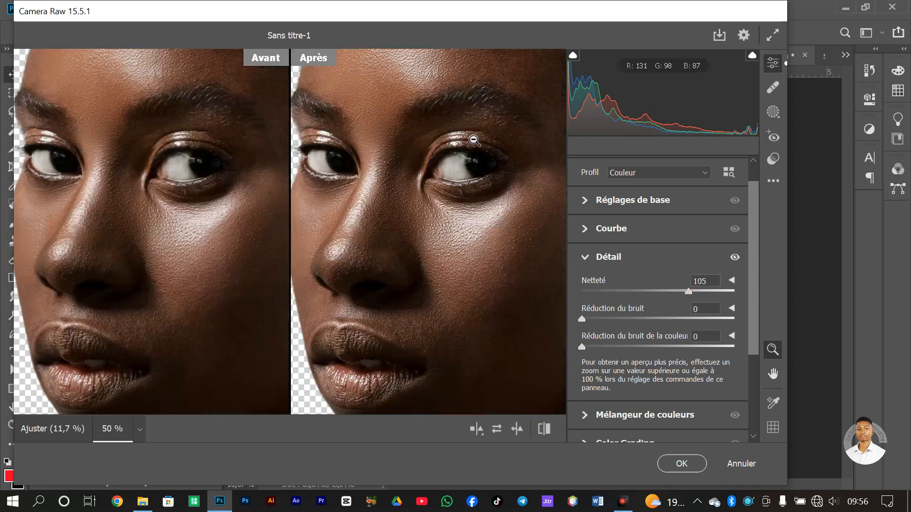
{"action": "left_click_drag", "start_coordinate": [423, 206], "coordinate": [388, 168]}
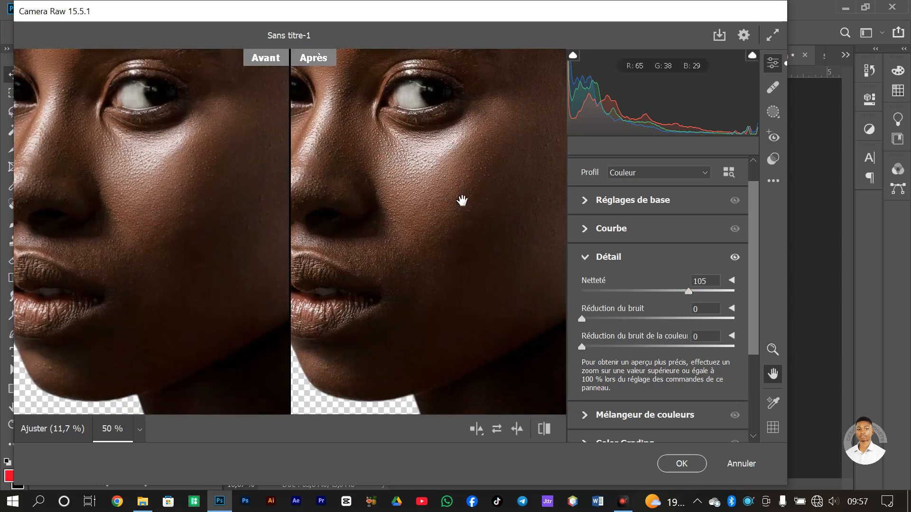
{"action": "left_click_drag", "start_coordinate": [462, 199], "coordinate": [519, 292]}
{"action": "left_click_drag", "start_coordinate": [474, 218], "coordinate": [508, 245]}
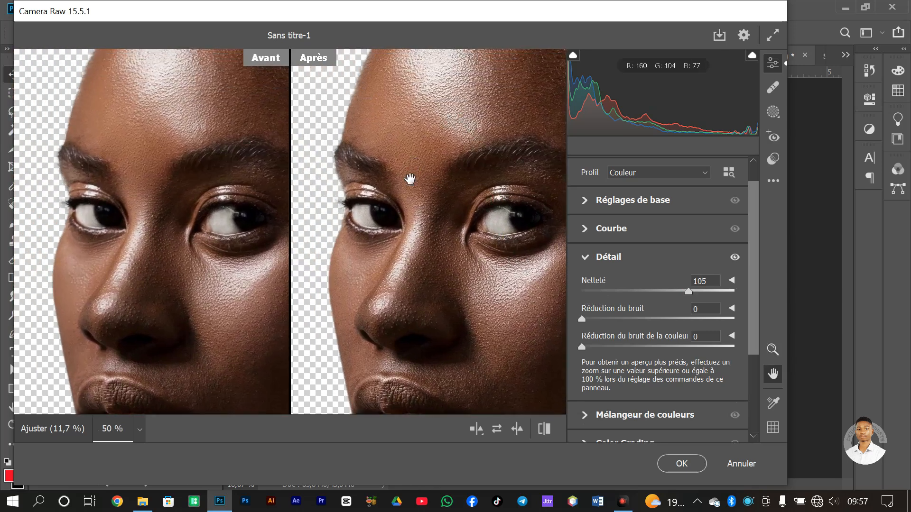
{"action": "scroll", "coordinate": [438, 196], "scroll_direction": "down", "scroll_amount": 2}
{"action": "scroll", "coordinate": [438, 196], "scroll_direction": "up", "scroll_amount": 1}
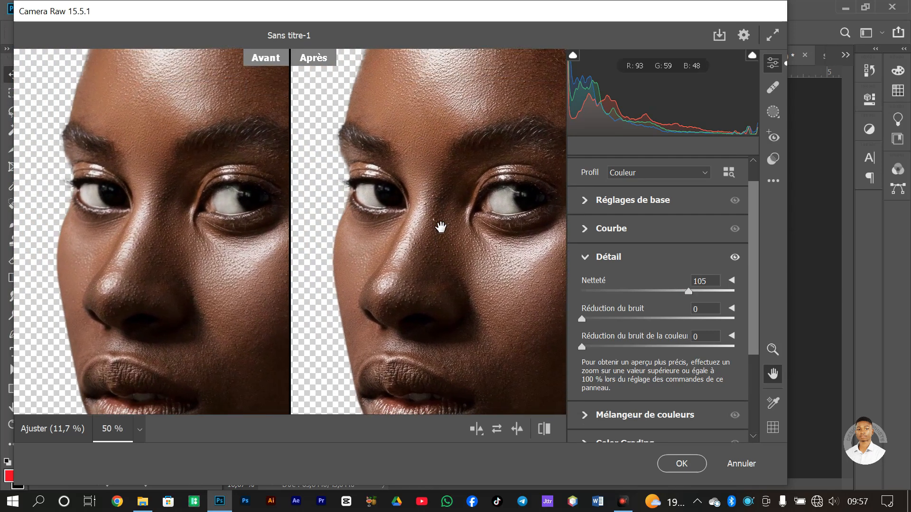
{"action": "left_click", "coordinate": [434, 219]}
{"action": "left_click_drag", "start_coordinate": [500, 161], "coordinate": [429, 98]}
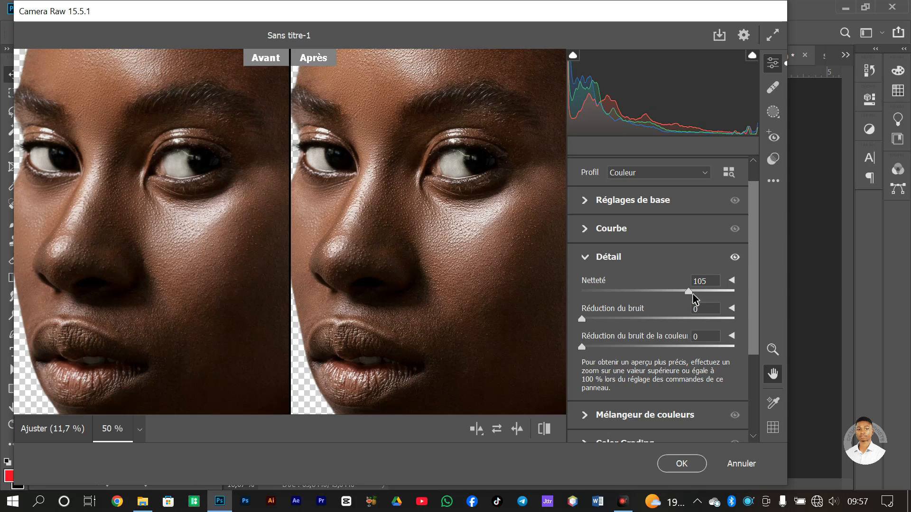
Apply the Camera Raw sharpening to Calque 1 and inspect the face up close in the document
{"action": "left_click", "coordinate": [665, 463]}
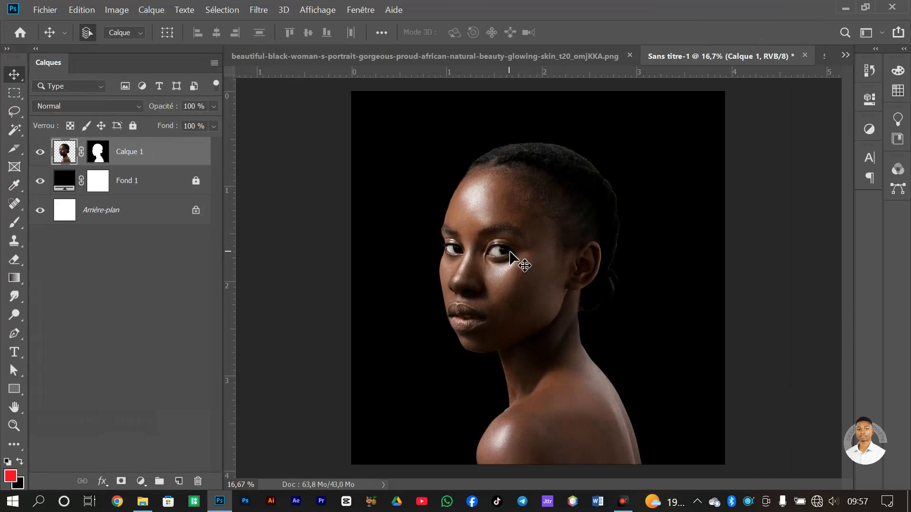
{"action": "key", "text": "ctrl+plus"}
{"action": "key", "text": "ctrl+plus"}
{"action": "key", "text": "h"}
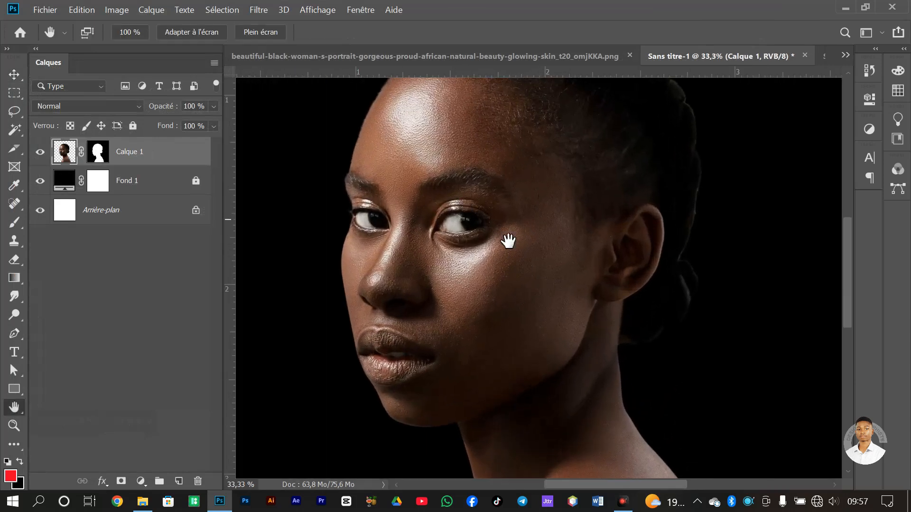
{"action": "left_click_drag", "start_coordinate": [496, 255], "coordinate": [579, 291]}
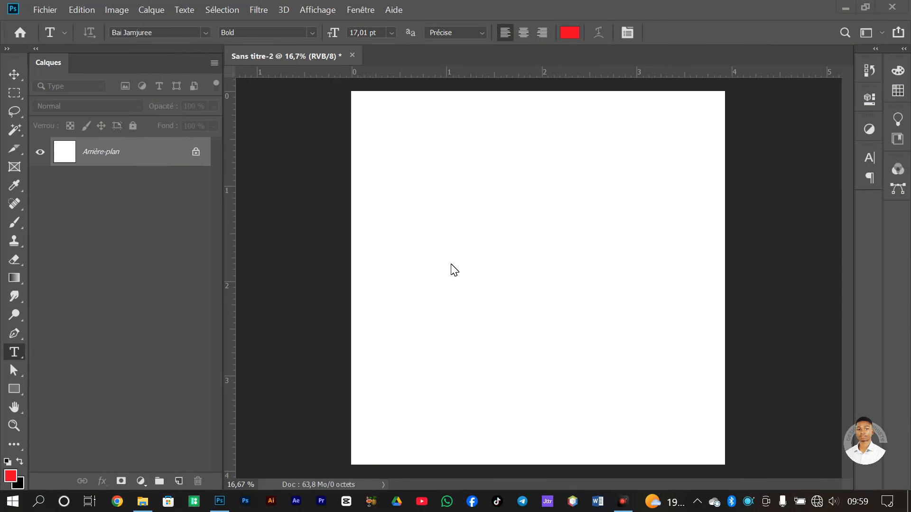
Add the text TUTO to the blank Sans titre-2 canvas with the Type tool
{"action": "left_click", "coordinate": [13, 374]}
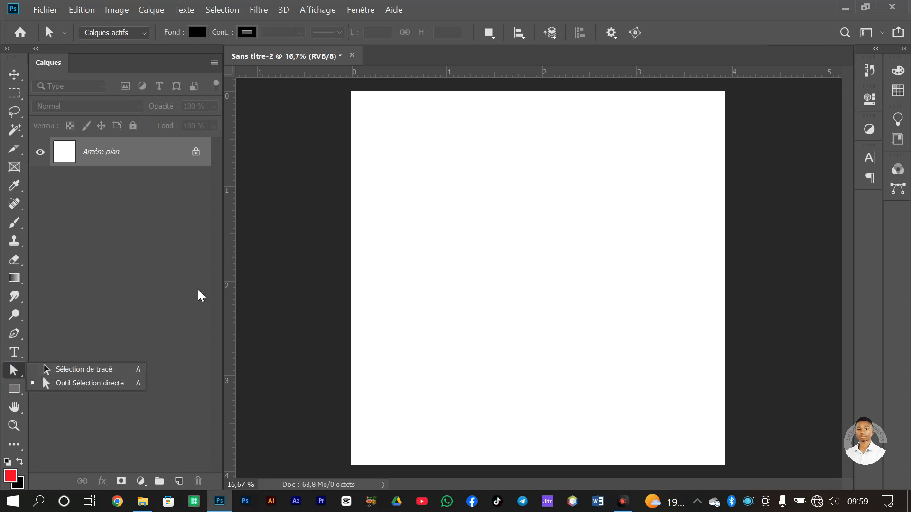
{"action": "left_click", "coordinate": [14, 352]}
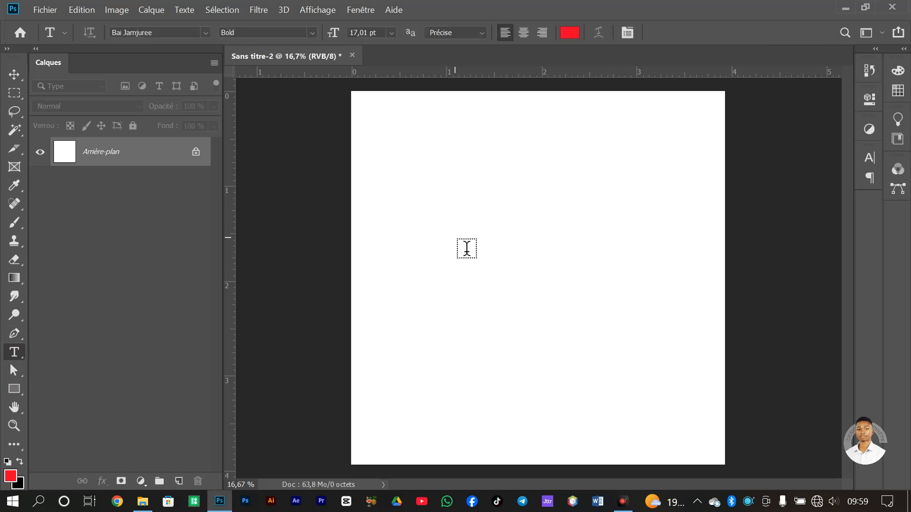
{"action": "left_click", "coordinate": [455, 238]}
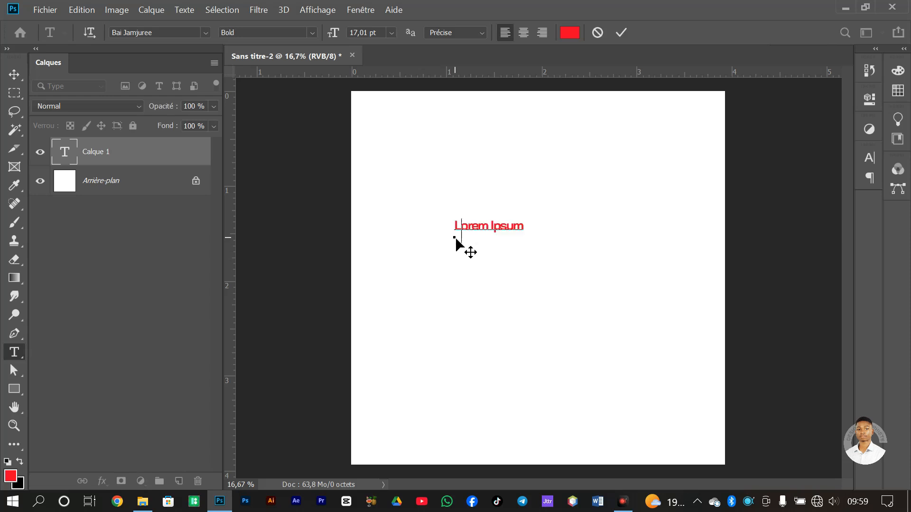
{"action": "type", "text": "TUTO"}
Change the font of the whole TUTO text to Gobold
{"action": "key", "text": "ctrl+a"}
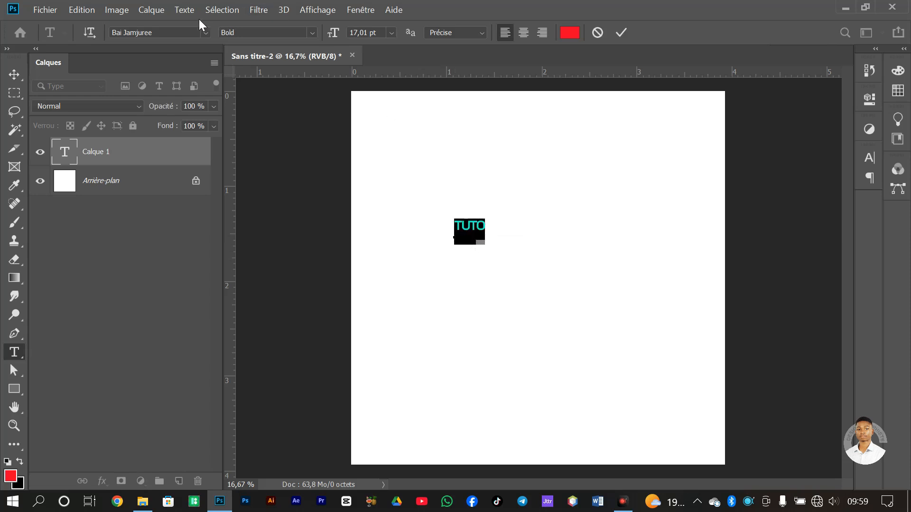
{"action": "left_click", "coordinate": [207, 37]}
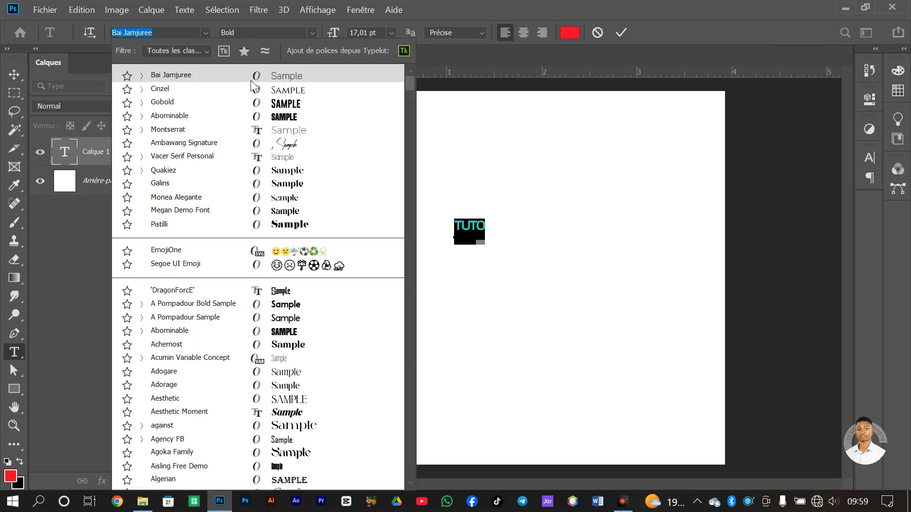
{"action": "left_click", "coordinate": [295, 104]}
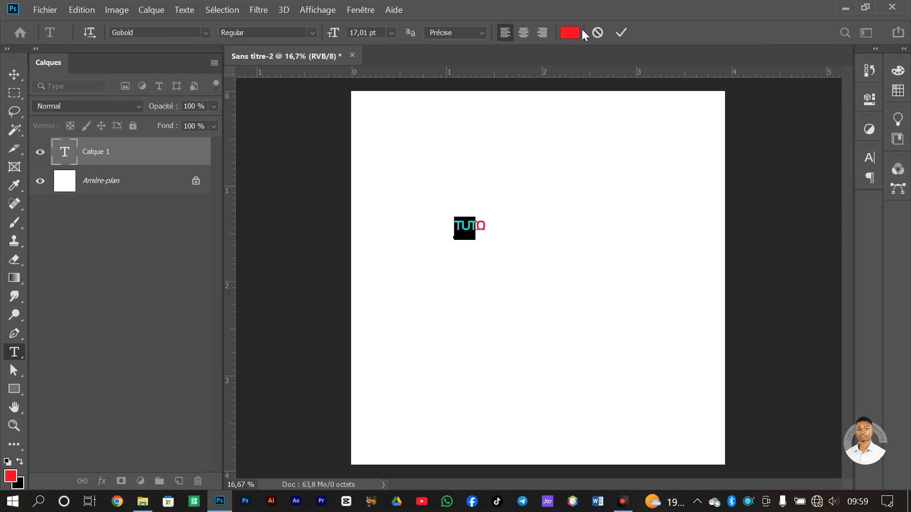
Recolour the TUTO text to the near-black 0d0002 and commit the text edit
{"action": "left_click", "coordinate": [569, 32]}
{"action": "left_click", "coordinate": [120, 181]}
{"action": "left_click", "coordinate": [312, 239]}
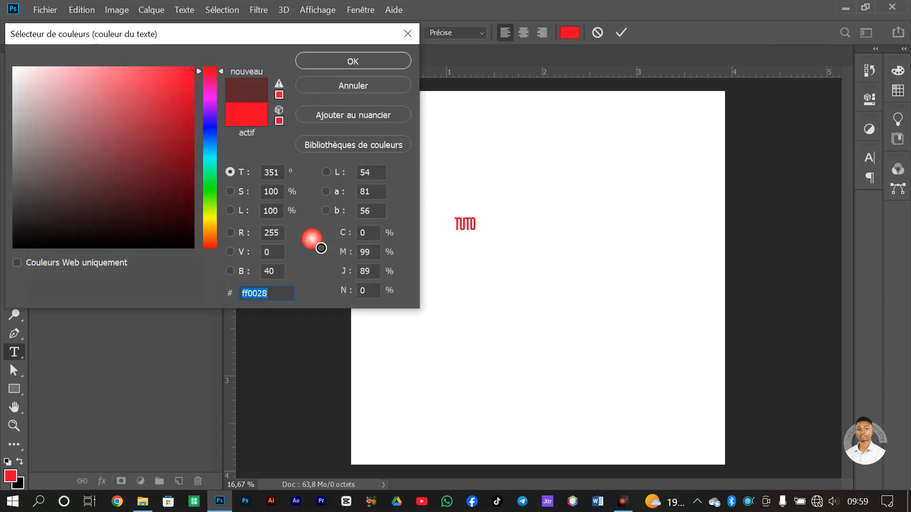
{"action": "left_click_drag", "start_coordinate": [204, 267], "coordinate": [204, 268]}
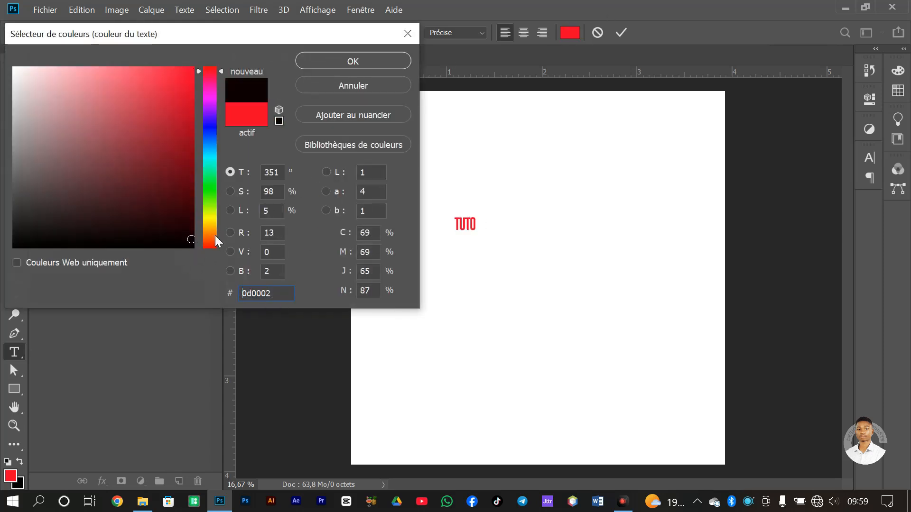
{"action": "left_click", "coordinate": [316, 62]}
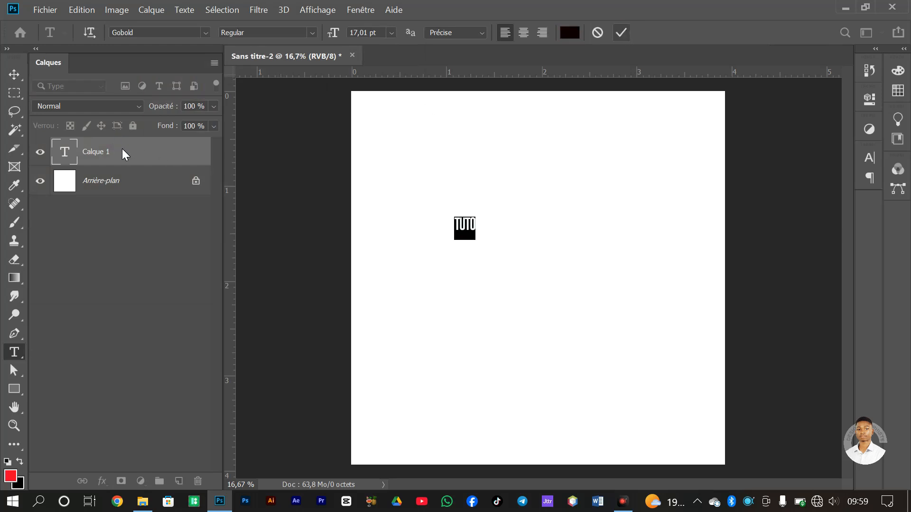
{"action": "left_click", "coordinate": [590, 221]}
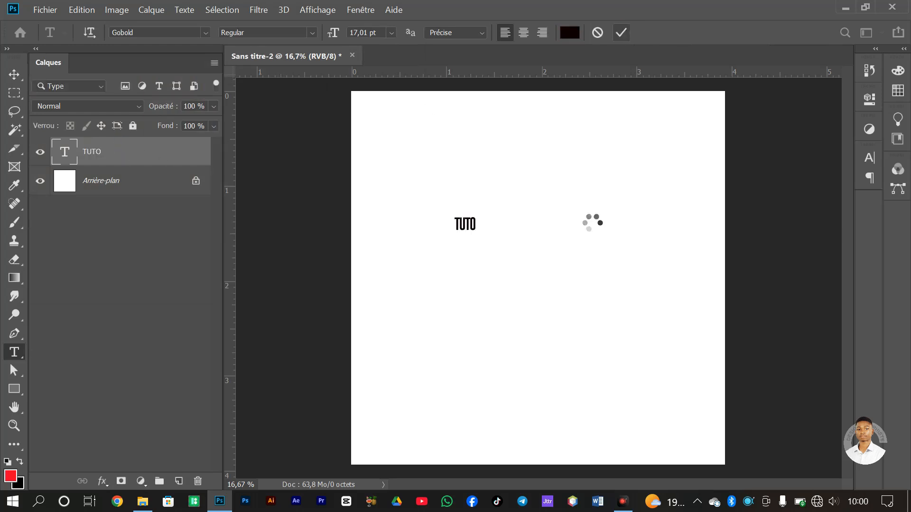
Convert the TUTO text layer to a shape and enlarge it to about 1036%, centred on the canvas
{"action": "right_click", "coordinate": [135, 156]}
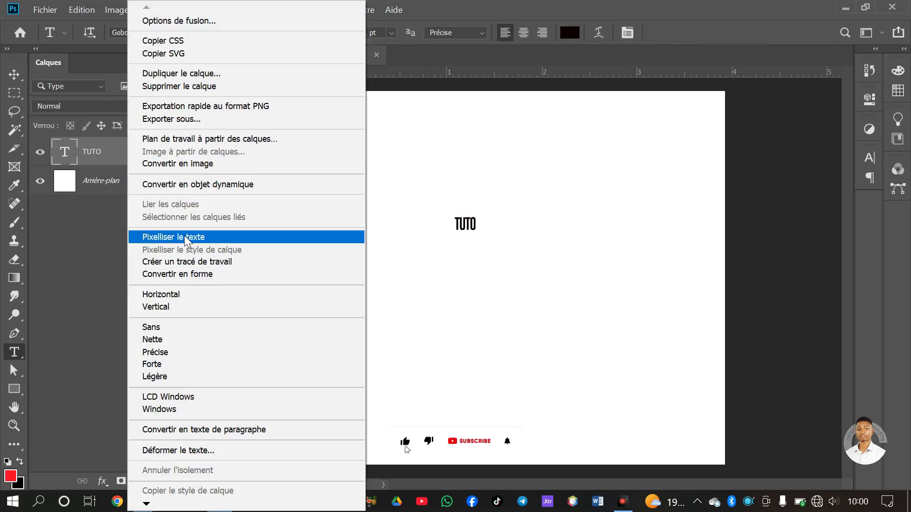
{"action": "left_click", "coordinate": [189, 277]}
{"action": "key", "text": "ctrl+t"}
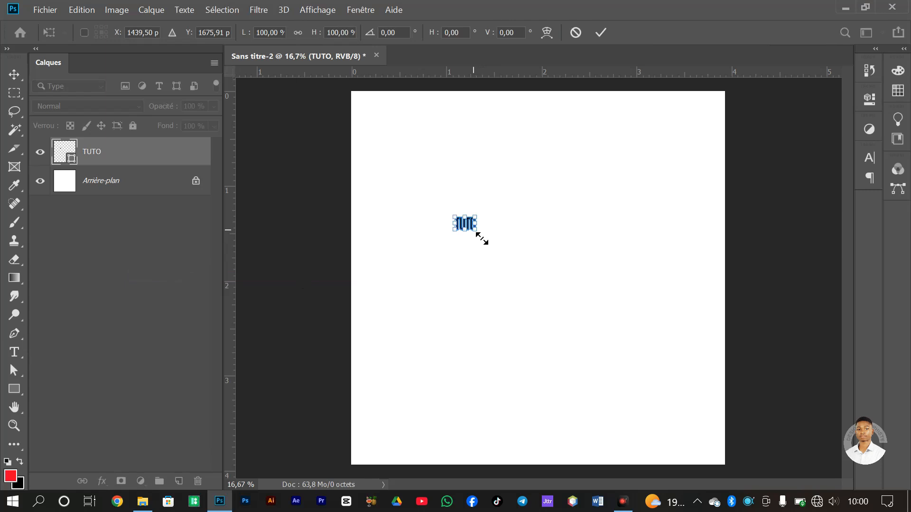
{"action": "left_click_drag", "start_coordinate": [482, 239], "coordinate": [570, 299]}
{"action": "left_click_drag", "start_coordinate": [508, 233], "coordinate": [562, 284]}
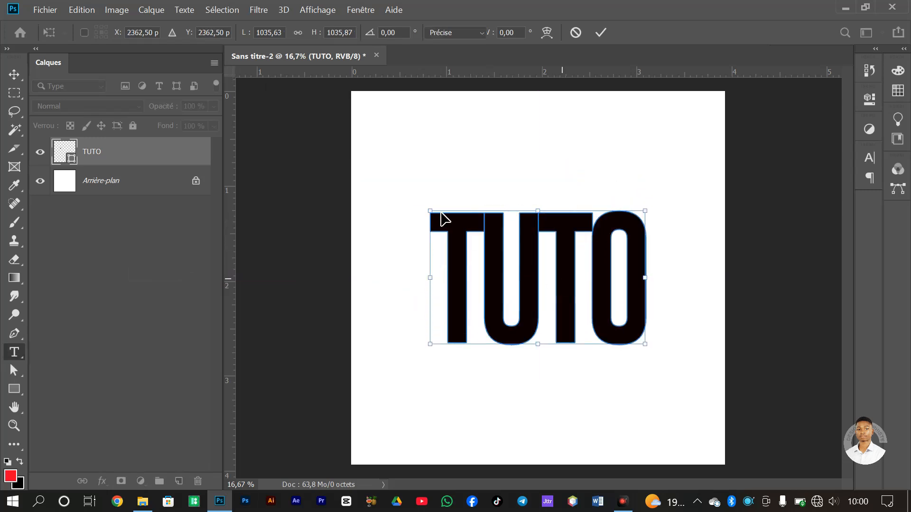
{"action": "key", "text": "Return"}
Use the Direct Selection tool to select anchor points at the foot of the first T and along the letters' tops
{"action": "key", "text": "ctrl+plus"}
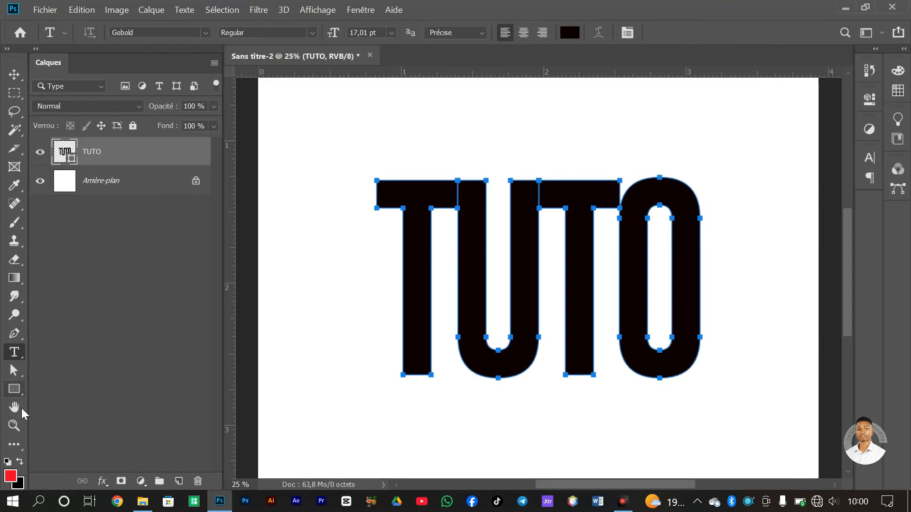
{"action": "left_click", "coordinate": [13, 370]}
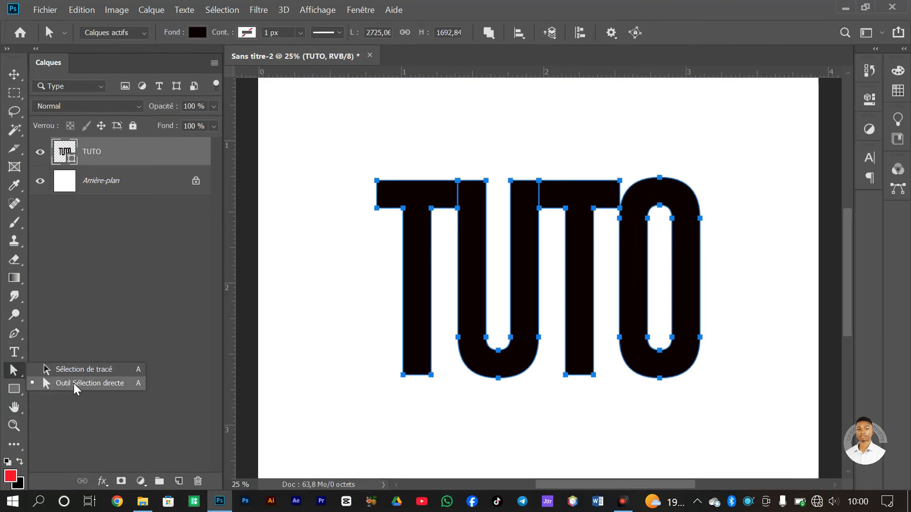
{"action": "left_click", "coordinate": [71, 384]}
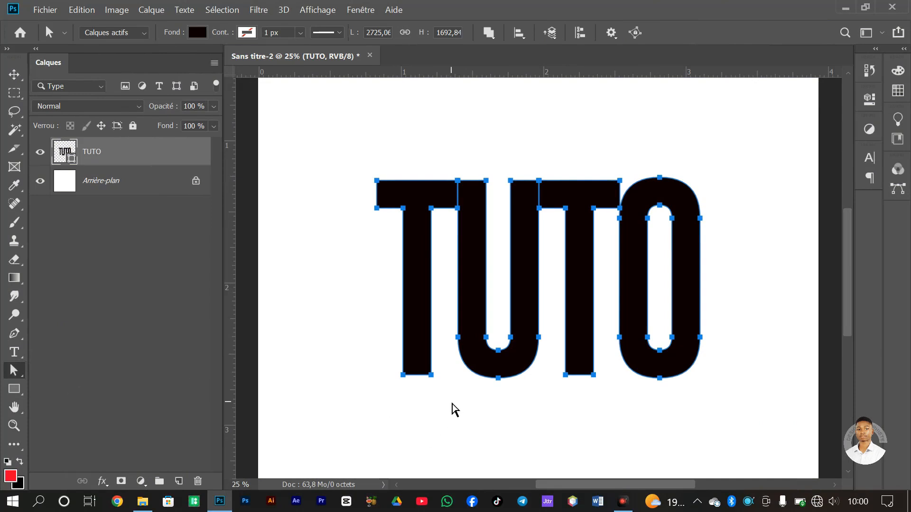
{"action": "left_click_drag", "start_coordinate": [453, 426], "coordinate": [367, 360]}
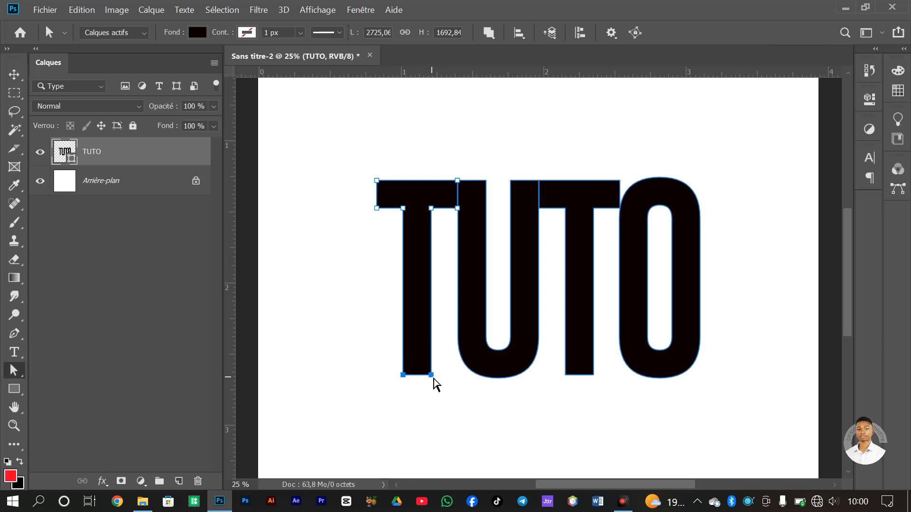
{"action": "left_click_drag", "start_coordinate": [351, 124], "coordinate": [380, 242]}
{"action": "left_click_drag", "start_coordinate": [496, 161], "coordinate": [541, 196]}
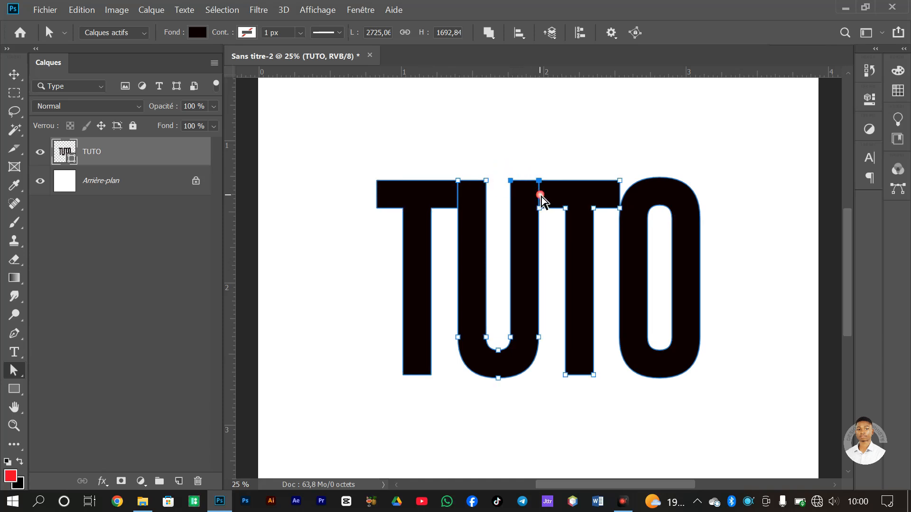
{"action": "left_click_drag", "start_coordinate": [593, 140], "coordinate": [598, 247]}
{"action": "left_click_drag", "start_coordinate": [564, 137], "coordinate": [575, 239]}
Stretch the bottoms of the U and the O downward to the same level, making the shape about 2229 px high
{"action": "left_click_drag", "start_coordinate": [449, 315], "coordinate": [546, 403]}
{"action": "left_click_drag", "start_coordinate": [498, 380], "coordinate": [500, 443]}
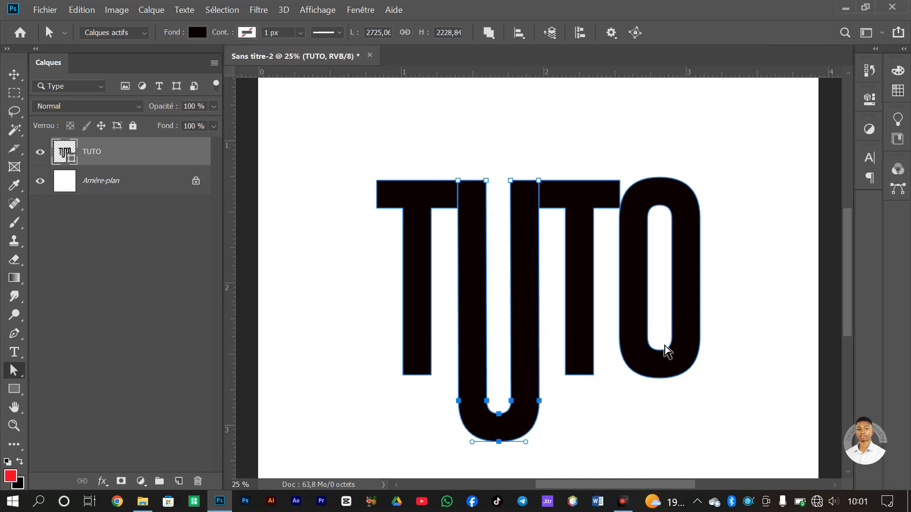
{"action": "left_click_drag", "start_coordinate": [707, 410], "coordinate": [617, 333]}
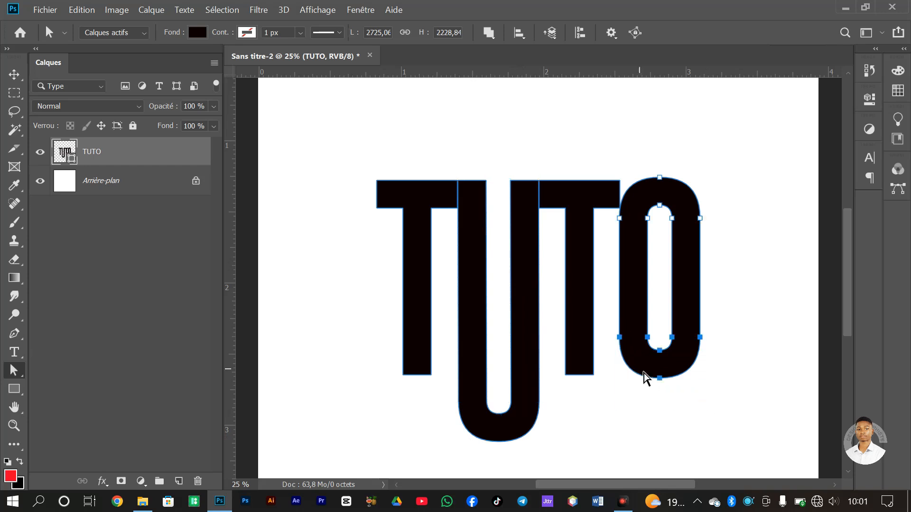
{"action": "left_click_drag", "start_coordinate": [660, 380], "coordinate": [664, 444]}
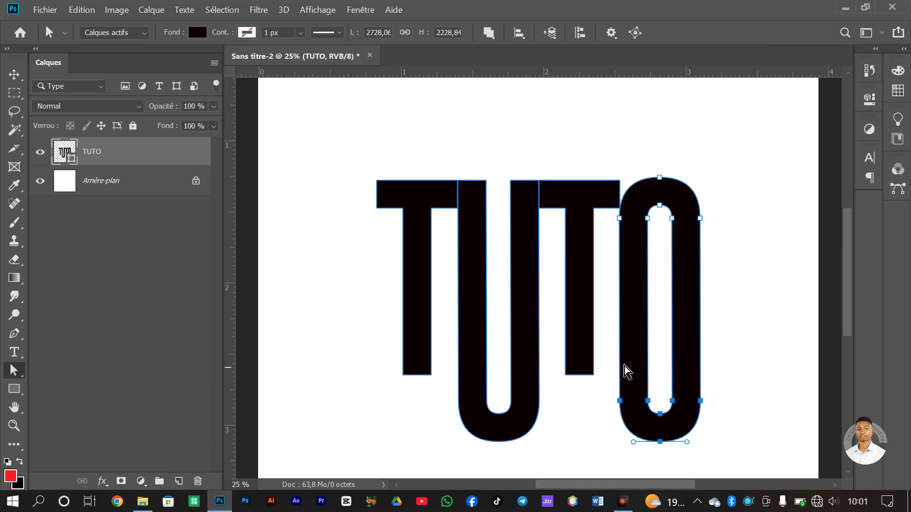
Shorten the stems of both Ts to roughly half their length by raising their bottom anchor points, and deselect the path
{"action": "left_click_drag", "start_coordinate": [592, 398], "coordinate": [563, 360]}
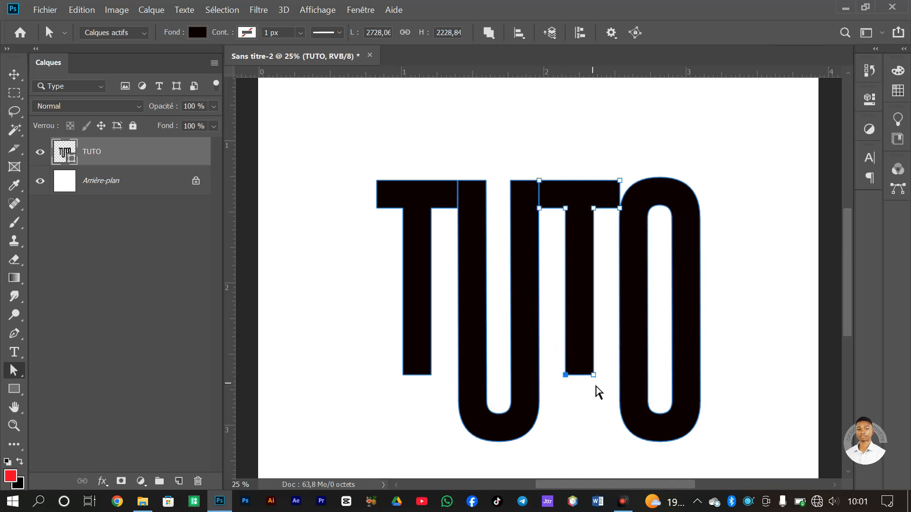
{"action": "left_click_drag", "start_coordinate": [597, 392], "coordinate": [596, 278]}
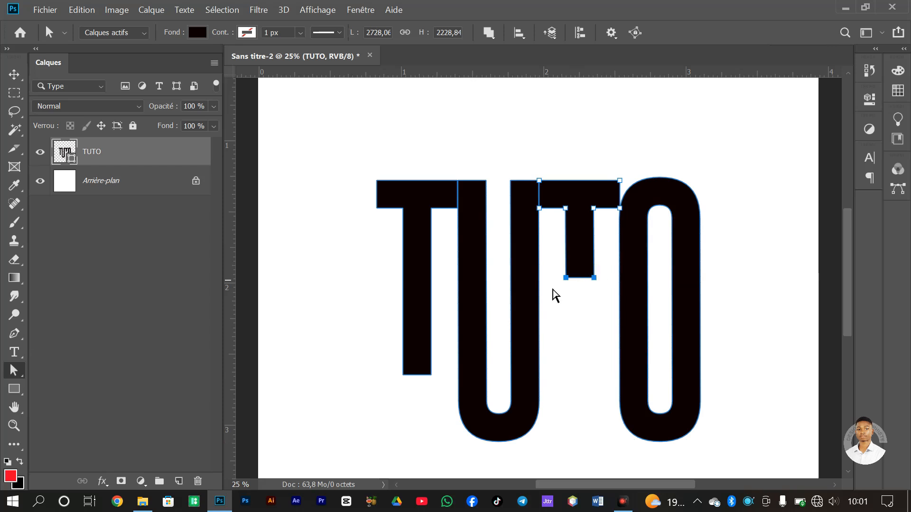
{"action": "left_click_drag", "start_coordinate": [362, 332], "coordinate": [443, 423]}
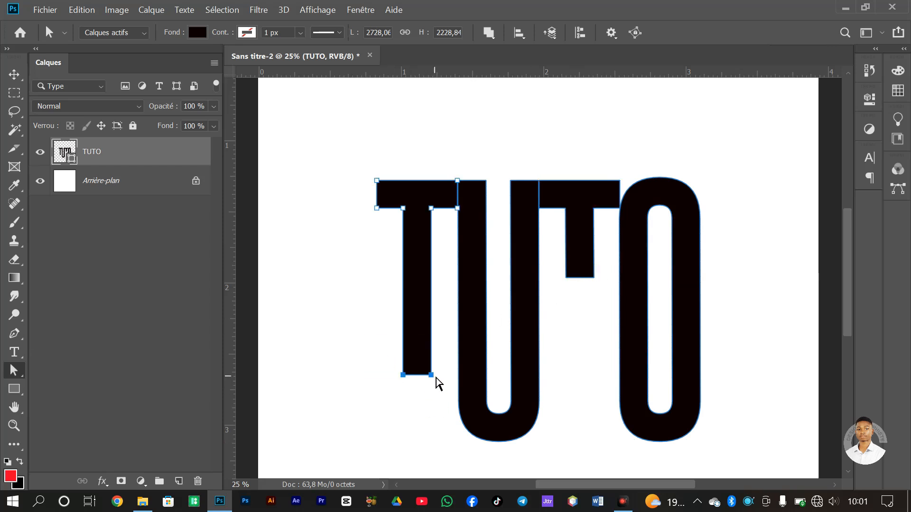
{"action": "left_click_drag", "start_coordinate": [436, 376], "coordinate": [439, 294]}
{"action": "left_click", "coordinate": [464, 155]}
{"action": "key", "text": "v"}
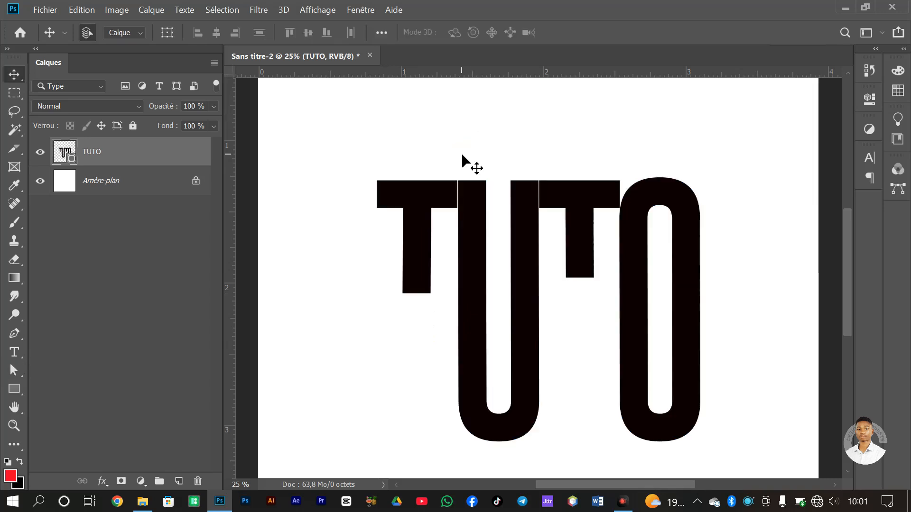
Cut both T stems at a slant by raising the first T's bottom-left and the second T's bottom-right corner anchor
{"action": "key", "text": "ctrl+minus"}
{"action": "key", "text": "ctrl+minus"}
{"action": "key", "text": "ctrl+minus"}
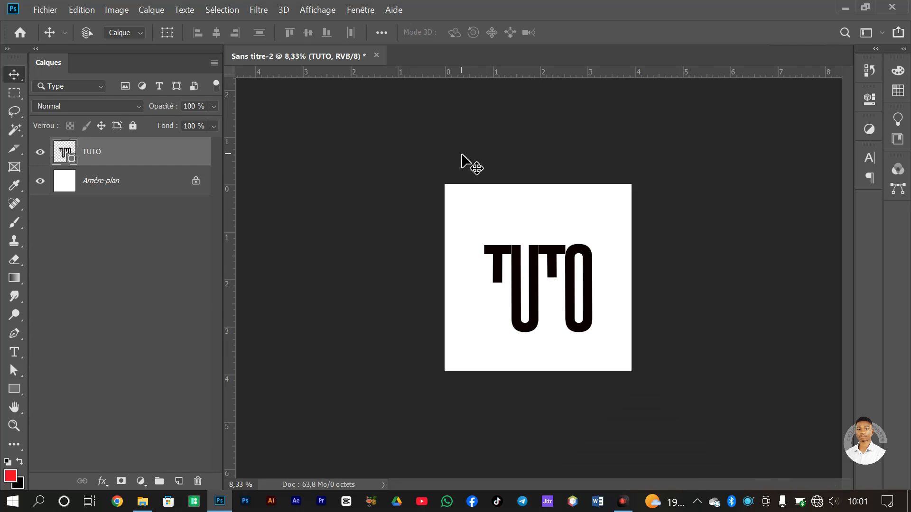
{"action": "key", "text": "ctrl+plus"}
{"action": "key", "text": "ctrl+plus"}
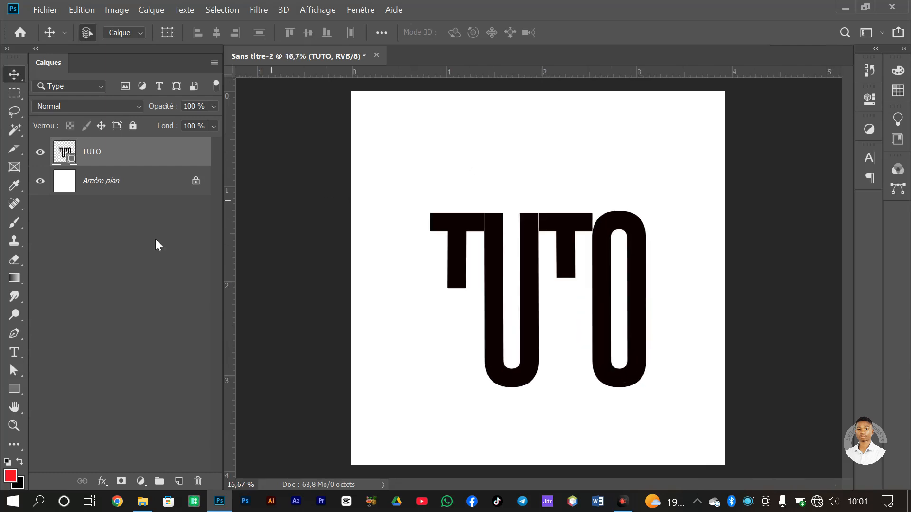
{"action": "left_click", "coordinate": [13, 371]}
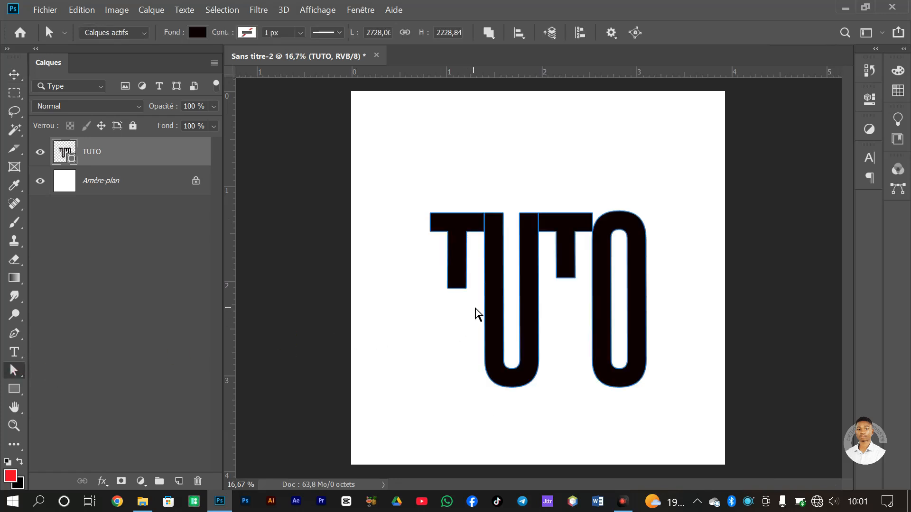
{"action": "left_click_drag", "start_coordinate": [473, 302], "coordinate": [449, 271]}
{"action": "left_click", "coordinate": [556, 266]}
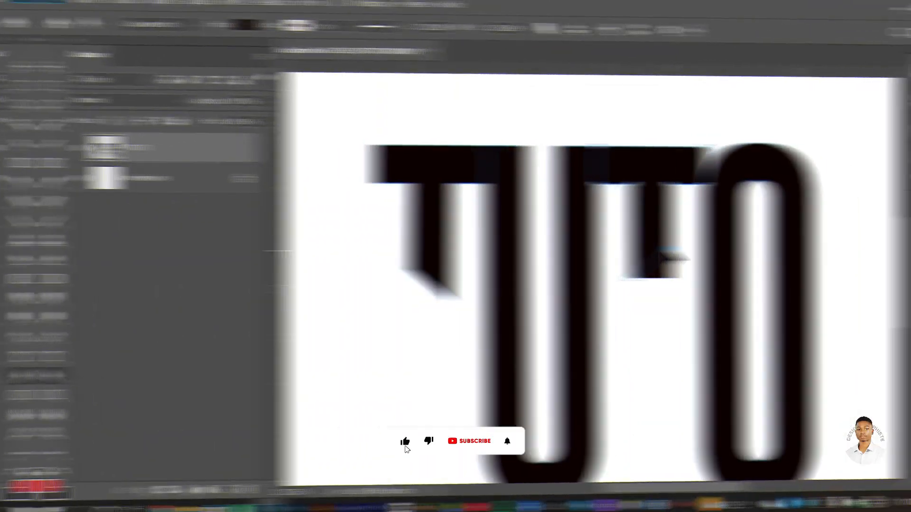
{"action": "left_click_drag", "start_coordinate": [612, 278], "coordinate": [614, 250]}
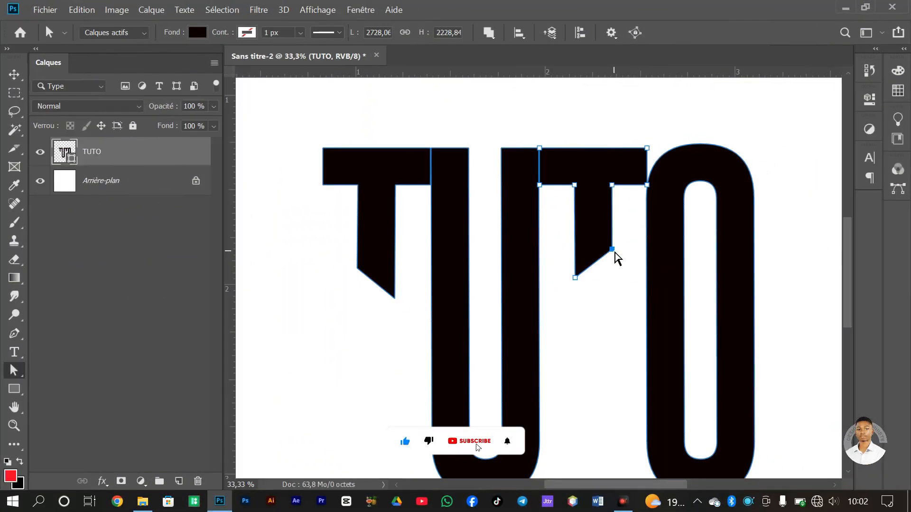
{"action": "left_click", "coordinate": [618, 332]}
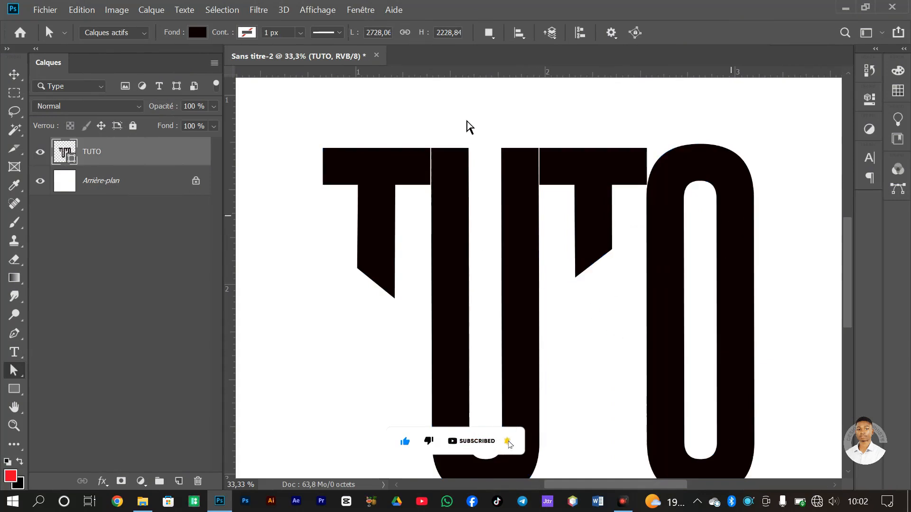
Bevel the inner top corner of the U's left stem and the outer top corners of both T crossbars
{"action": "left_click_drag", "start_coordinate": [463, 118], "coordinate": [482, 204]}
{"action": "left_click_drag", "start_coordinate": [469, 148], "coordinate": [468, 180]}
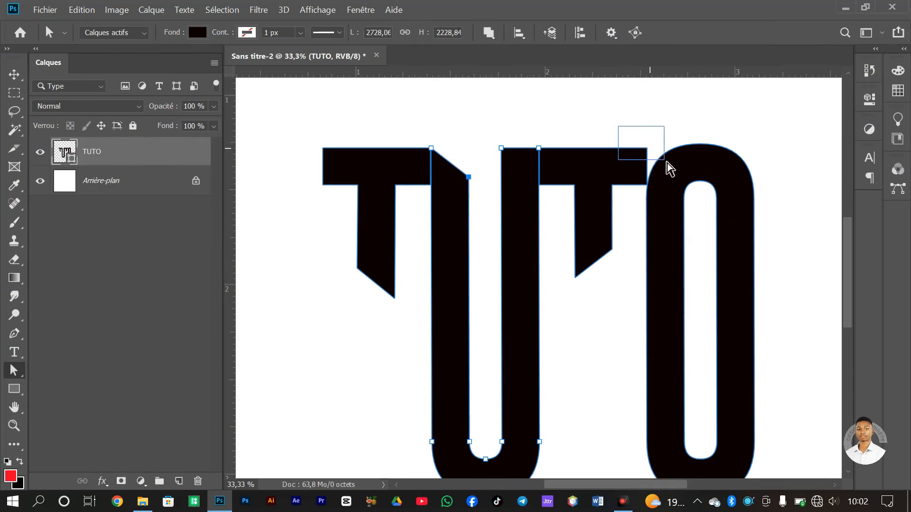
{"action": "left_click_drag", "start_coordinate": [667, 163], "coordinate": [619, 148]}
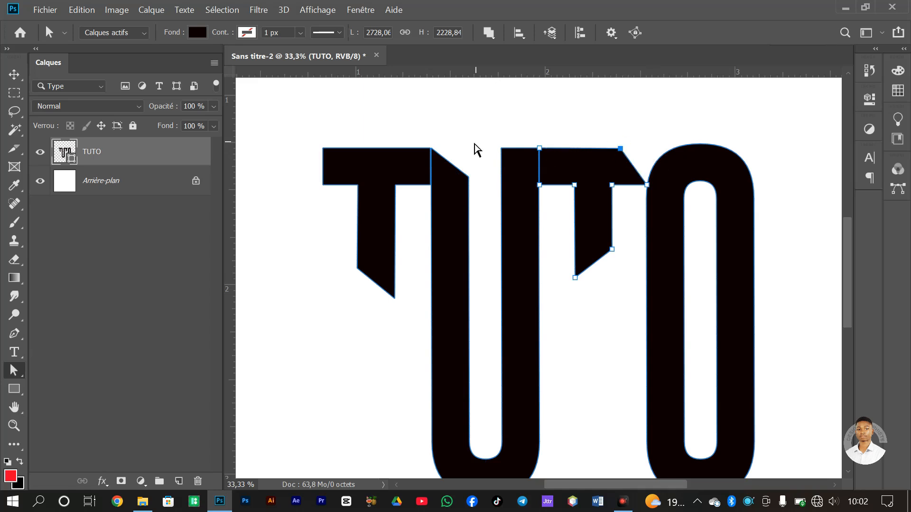
{"action": "left_click_drag", "start_coordinate": [295, 133], "coordinate": [350, 149]}
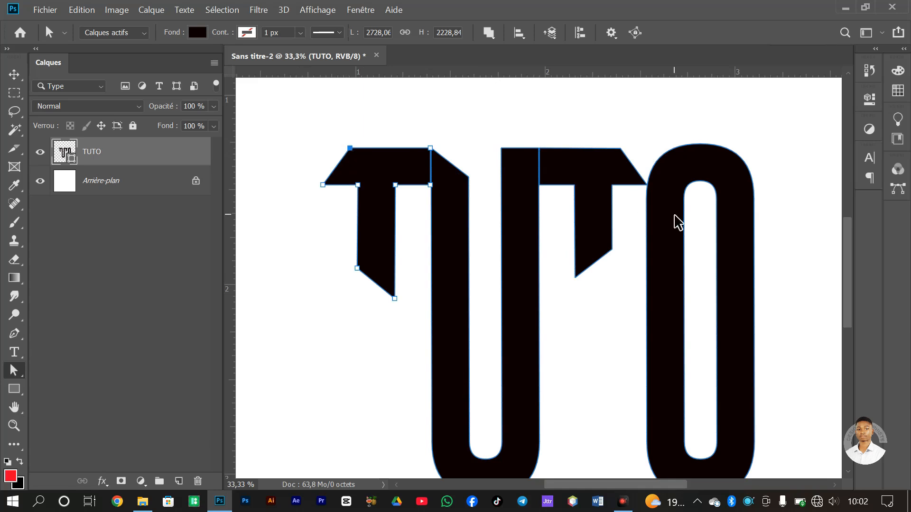
{"action": "scroll", "coordinate": [674, 219], "scroll_direction": "down", "scroll_amount": 3}
{"action": "left_click", "coordinate": [745, 215]}
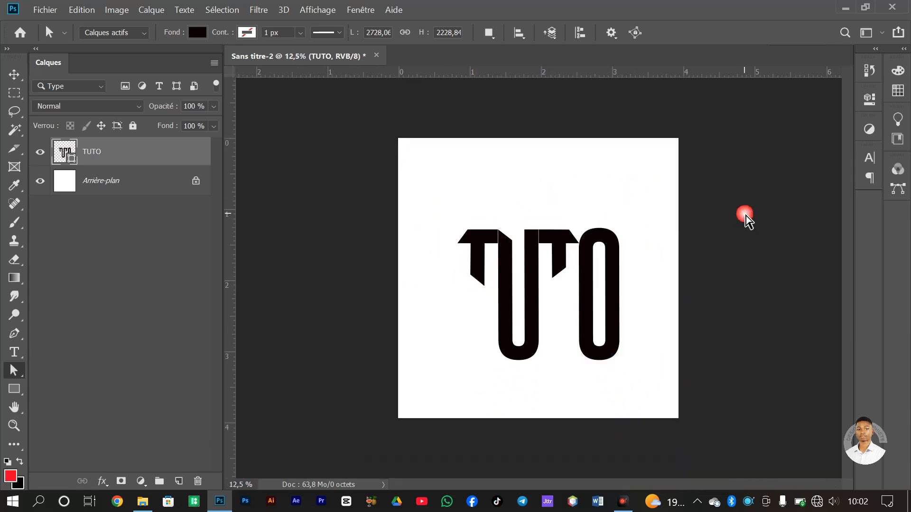